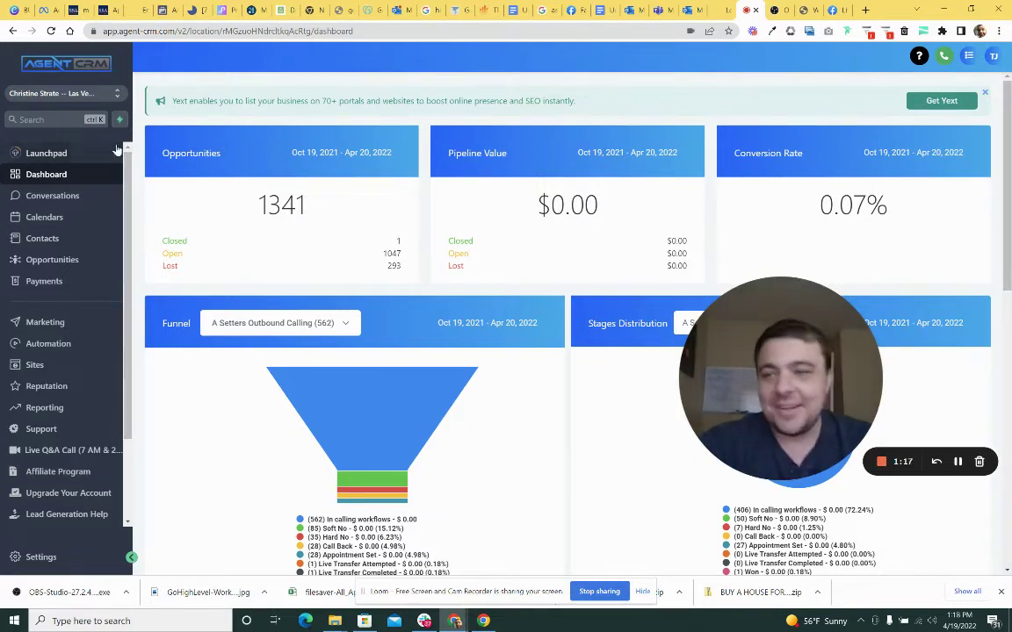
Step: Go to Automation and open the MP SMS Campaign workflow folder with its Day 1–Day 4 workflows
left_click(69, 345)
mouse_move(746, 440)
left_mouse_down()
mouse_move(847, 346)
mouse_move(282, 271)
mouse_move(461, 435)
mouse_move(210, 378)
left_mouse_up()
scroll(517, 339, "down", 2)
left_click(424, 276)
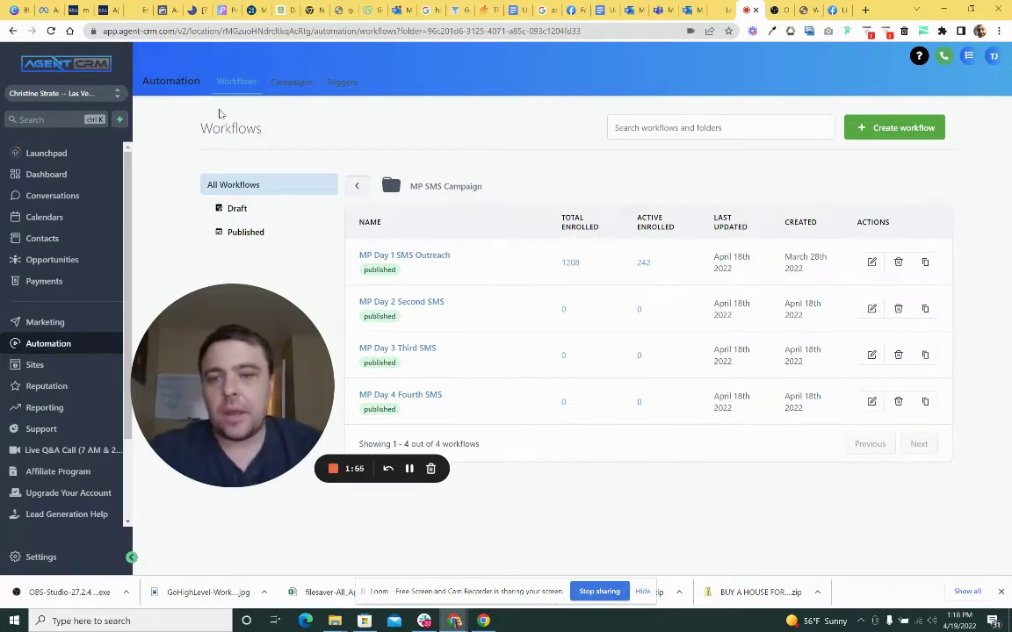
left_click_drag(271, 323, 301, 376)
Step: Open the MP Day 1 SMS Outreach workflow and look over its opening steps
left_click(422, 257)
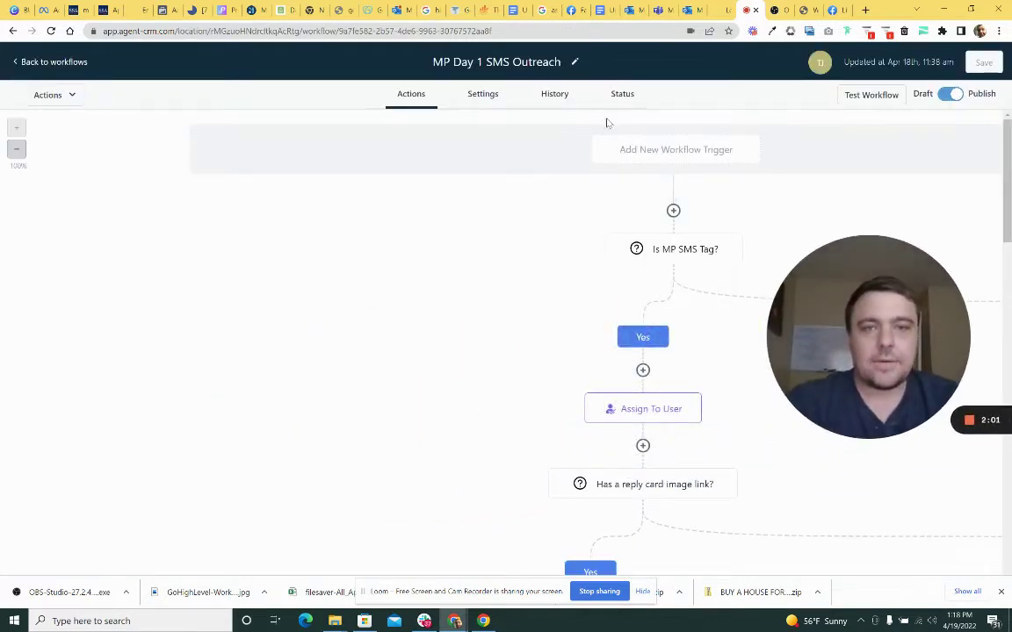
scroll(711, 185, "down", 1)
scroll(716, 202, "down", 3)
scroll(702, 215, "down", 3)
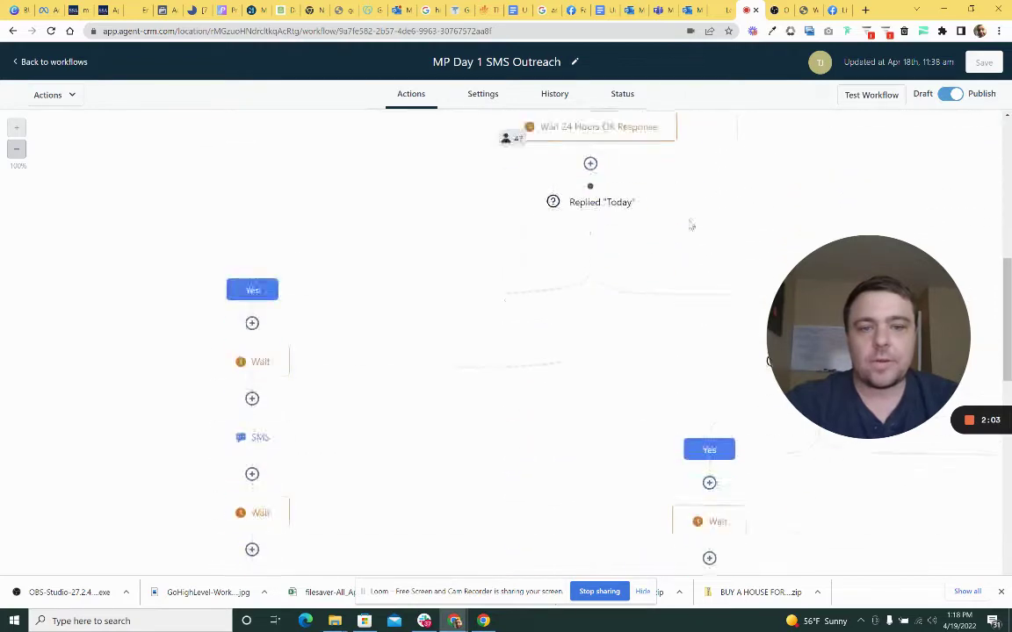
scroll(667, 246, "down", 3)
scroll(439, 219, "up", 6)
Step: Zoom out and pan to the SMS With Reply Card Image branch and 24-hour waits
left_click(16, 149)
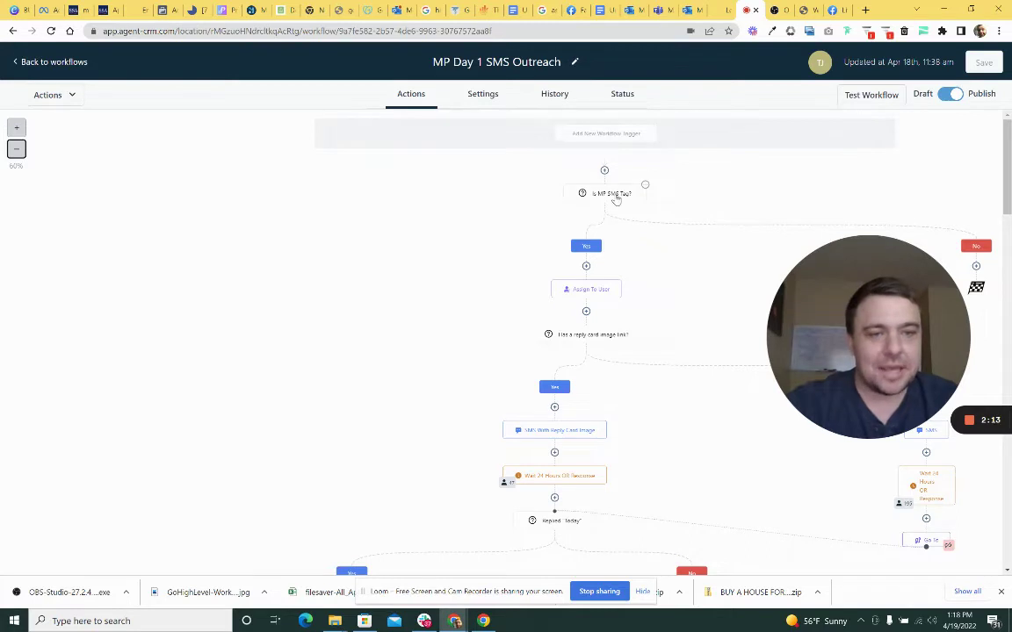
left_click_drag(854, 349, 294, 271)
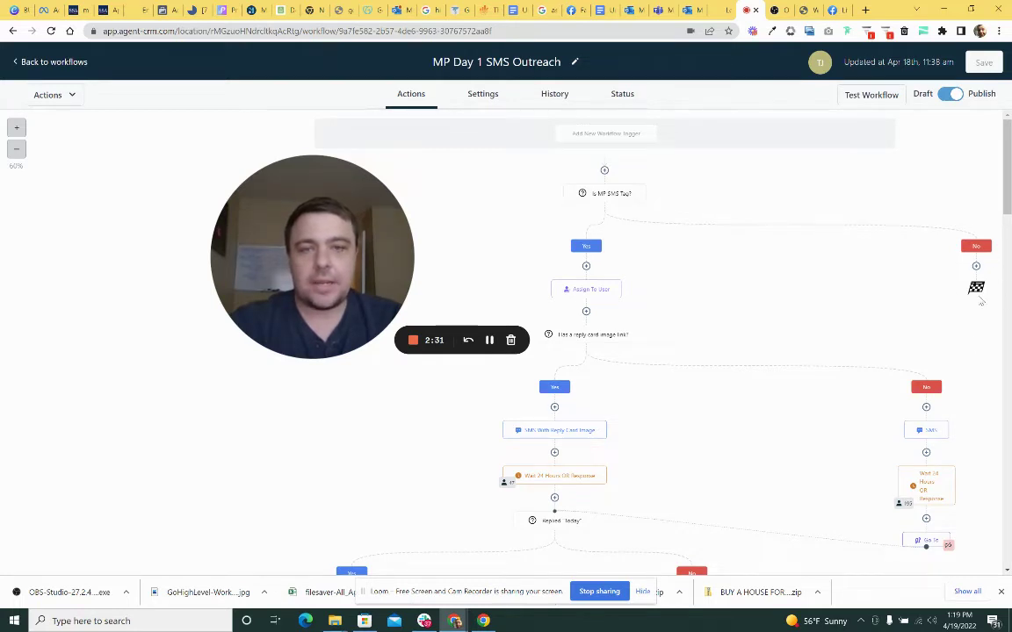
left_click_drag(321, 237, 269, 263)
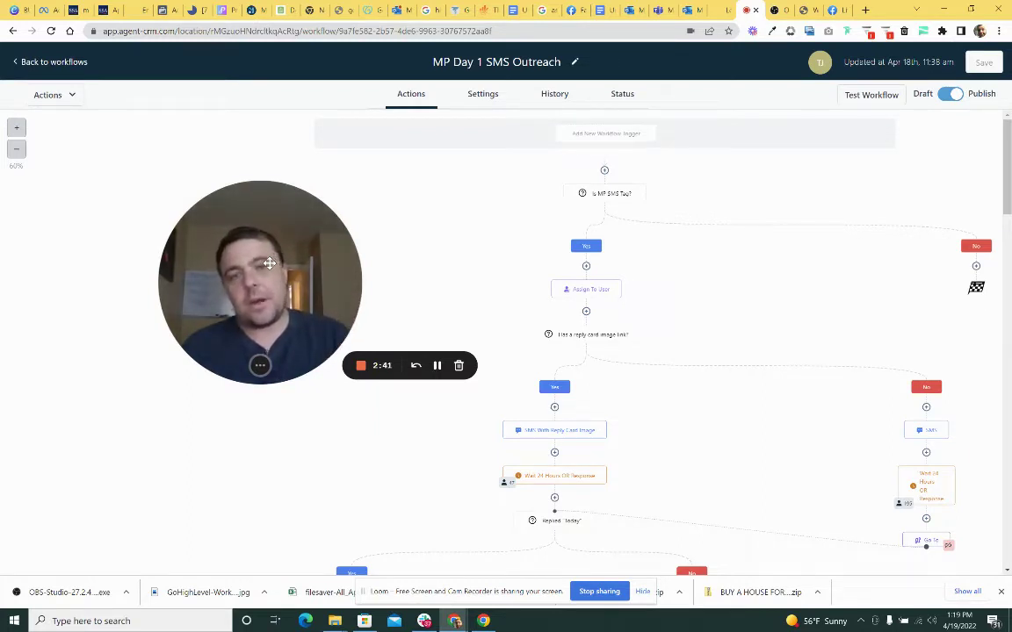
scroll(658, 325, "down", 1)
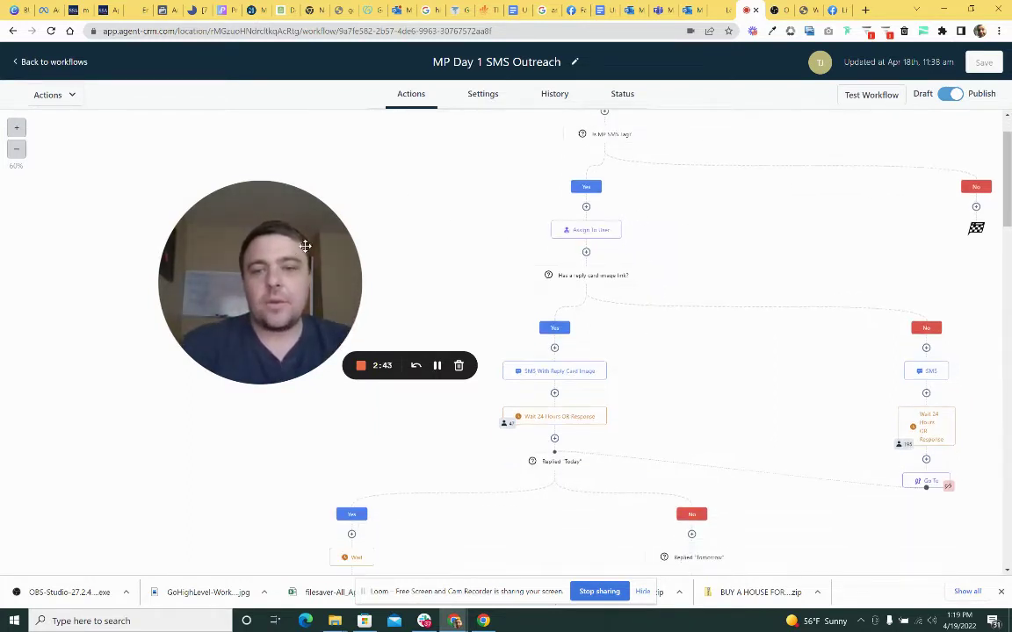
scroll(474, 243, "down", 3)
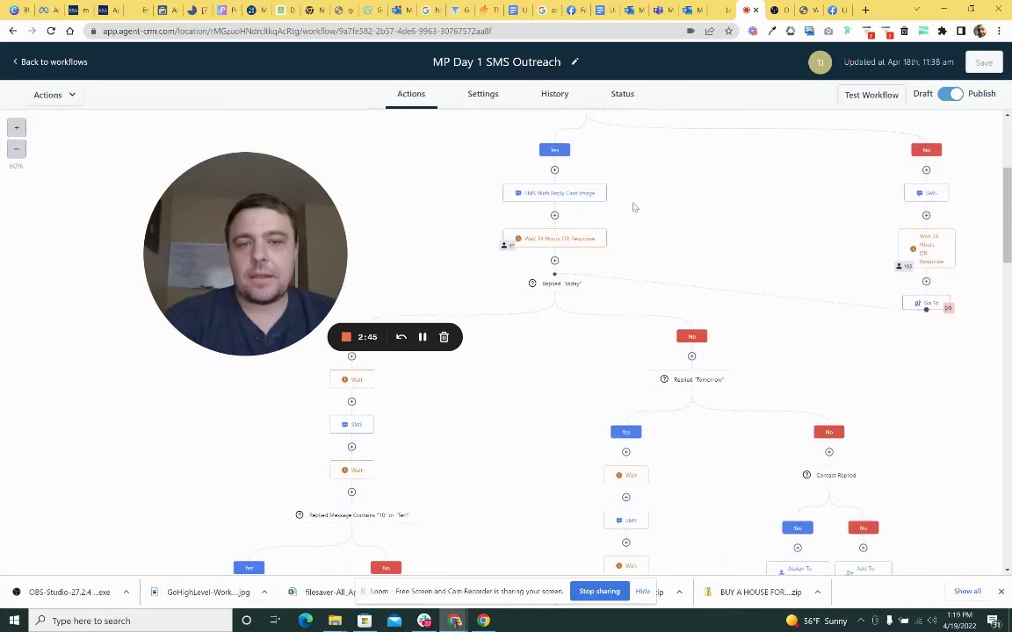
Step: Delete the agent's name after "this is" in the SMS With Reply Card Image message
left_click(564, 200)
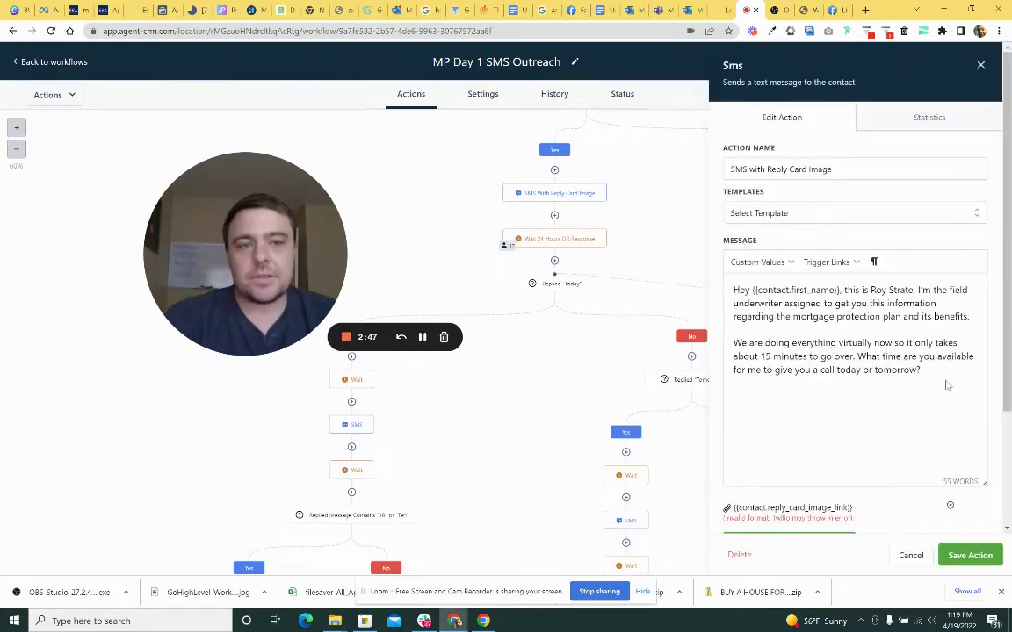
mouse_move(870, 290)
left_mouse_down()
mouse_move(915, 290)
mouse_move(872, 291)
left_mouse_up()
left_click(883, 332)
key("BackSpace")
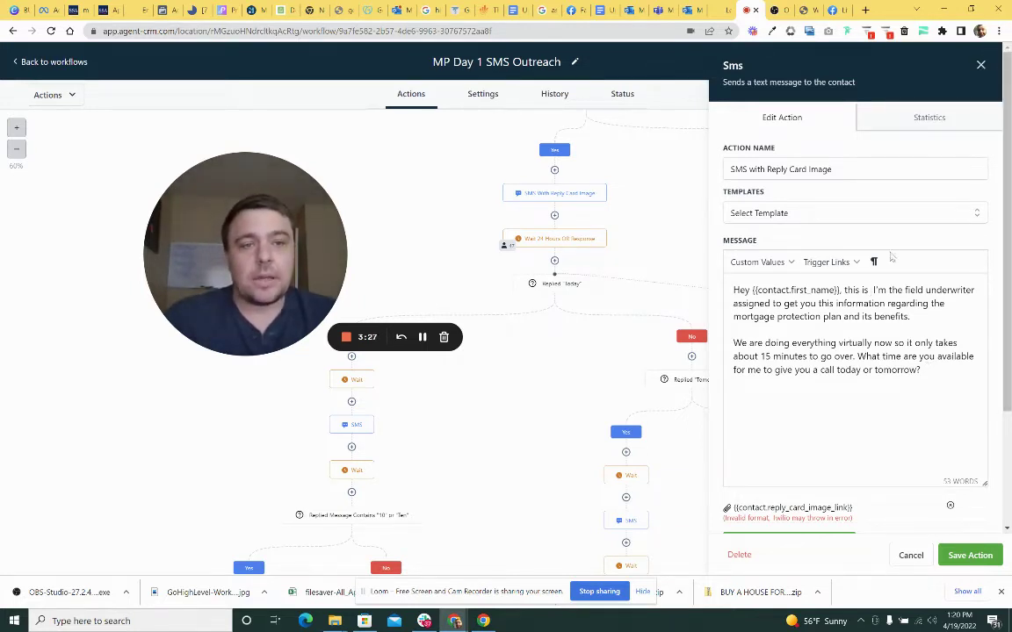
Step: Close the SMS panel and review the Replied "Today" condition without changing it
left_click(980, 66)
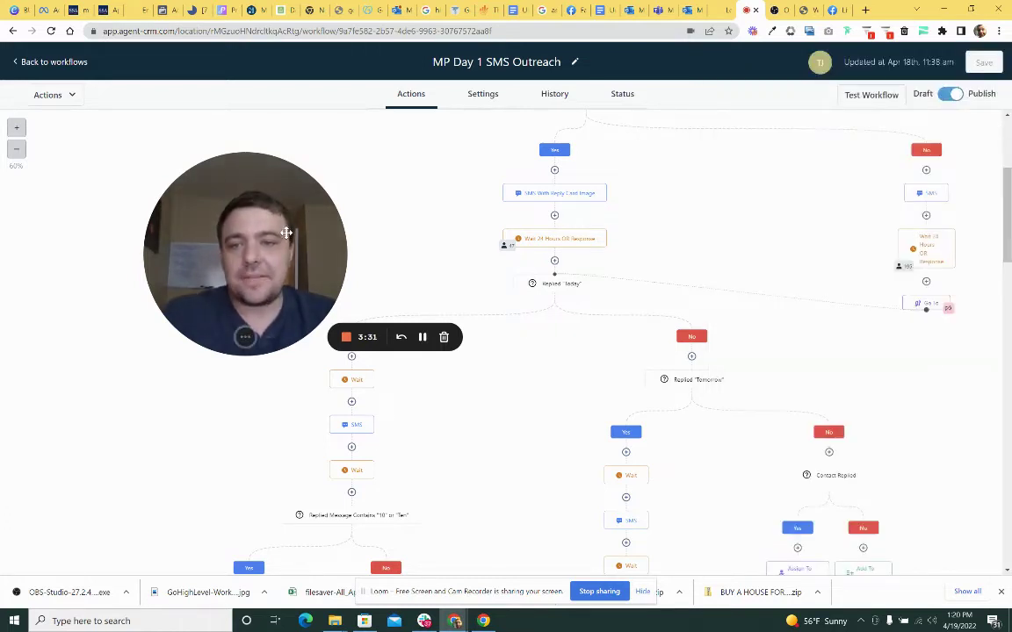
scroll(495, 241, "down", 3)
mouse_move(306, 241)
left_mouse_down()
mouse_move(257, 243)
mouse_move(229, 226)
left_mouse_up()
scroll(545, 254, "up", 3)
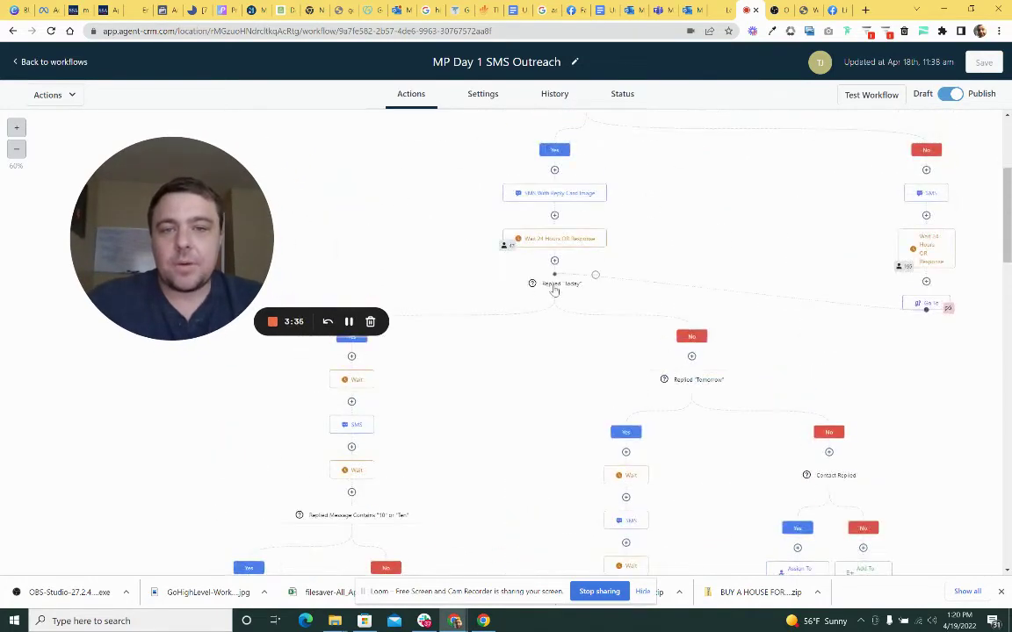
left_click(554, 288)
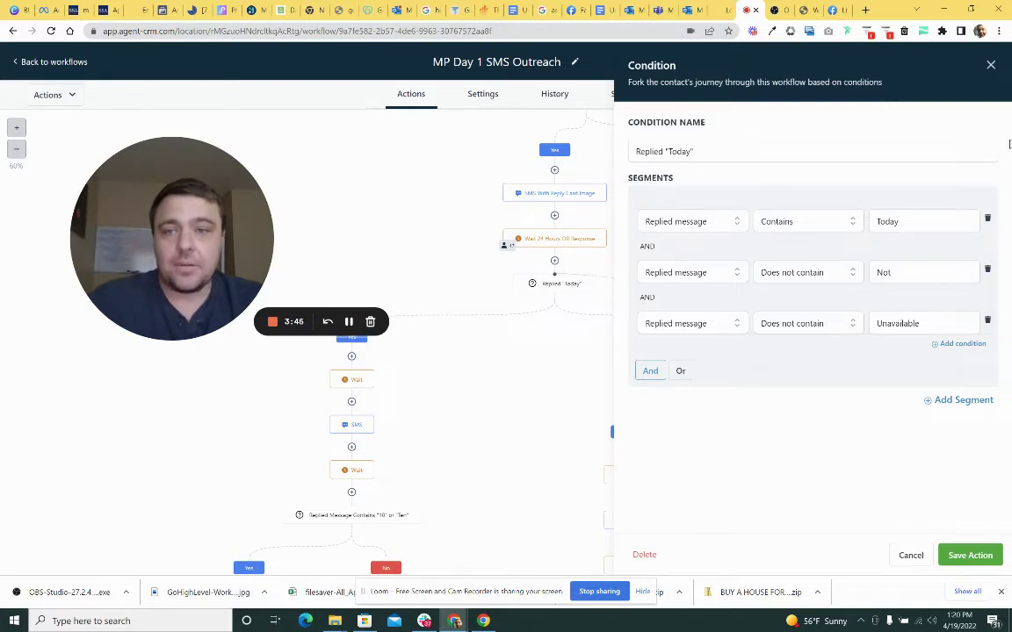
left_click(989, 66)
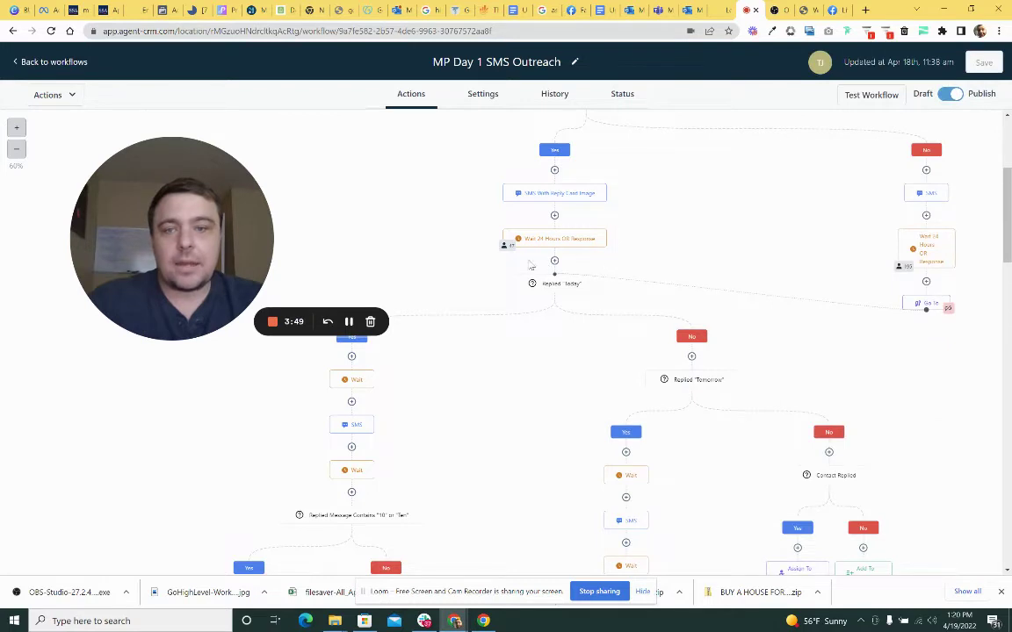
Step: Change the Replied "Tomorrow" condition operator from Is to Contains and save it
scroll(538, 265, "down", 2)
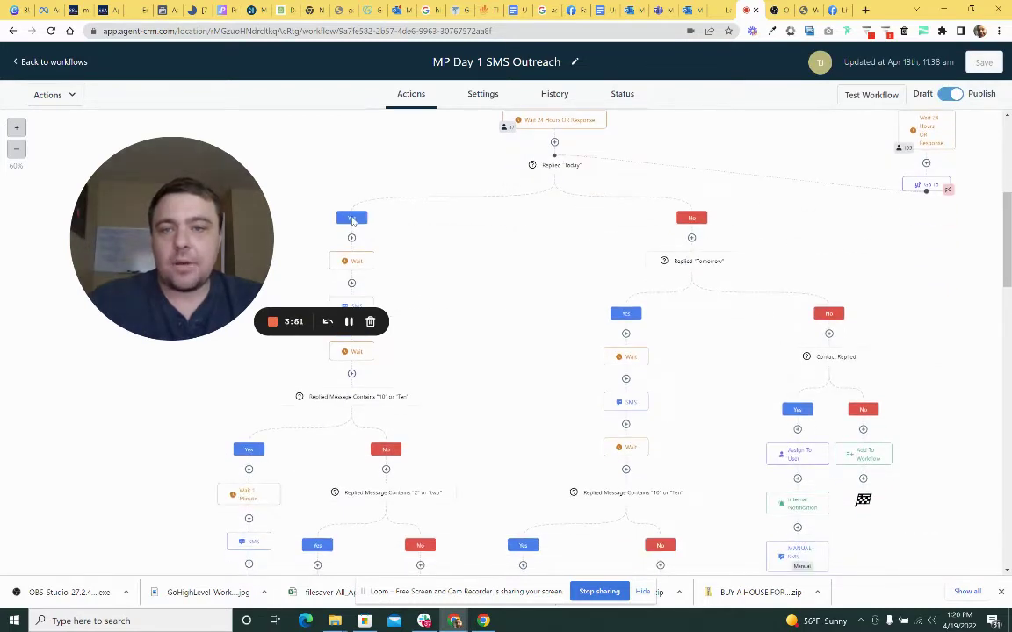
left_click(700, 261)
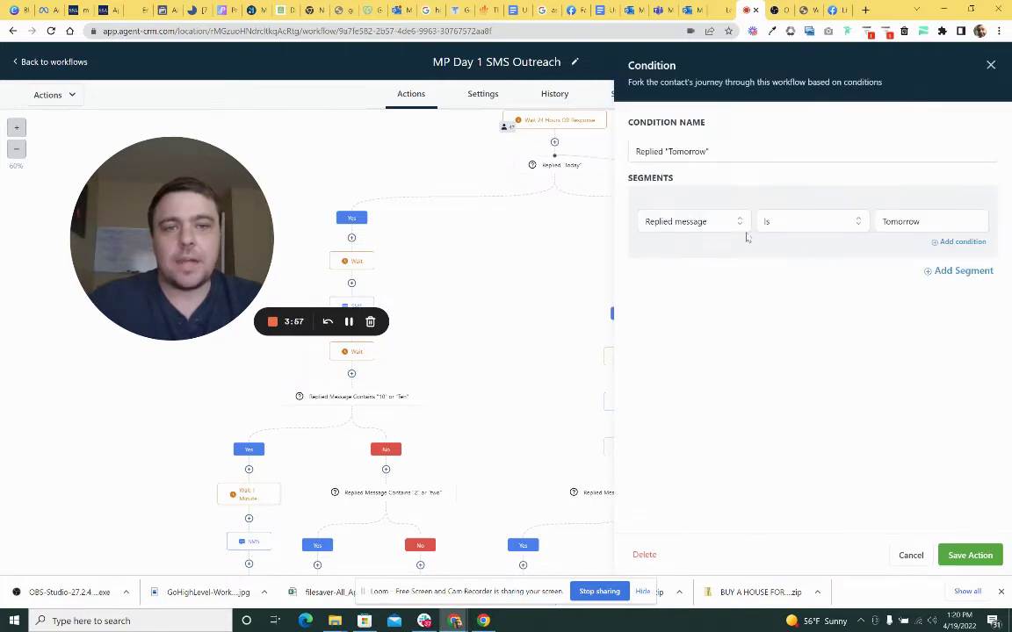
left_click(702, 220)
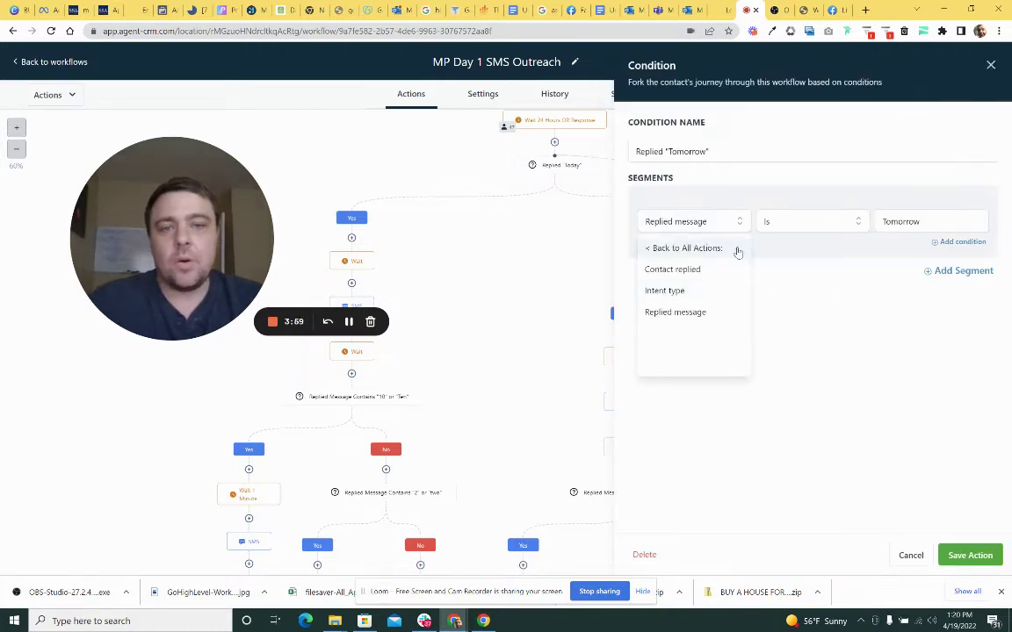
left_click(832, 270)
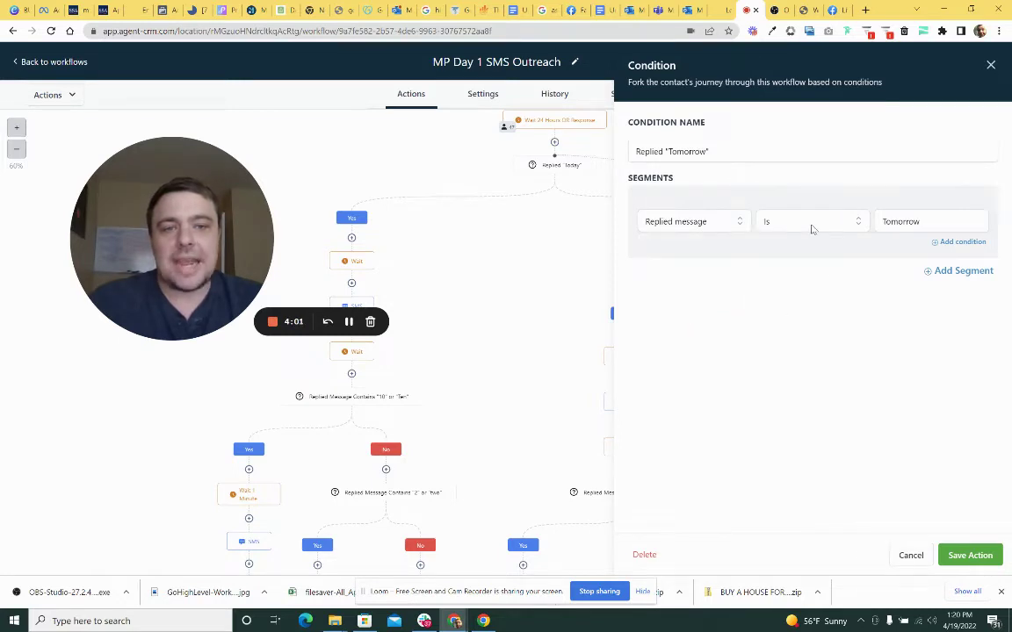
left_click(813, 225)
left_click(784, 292)
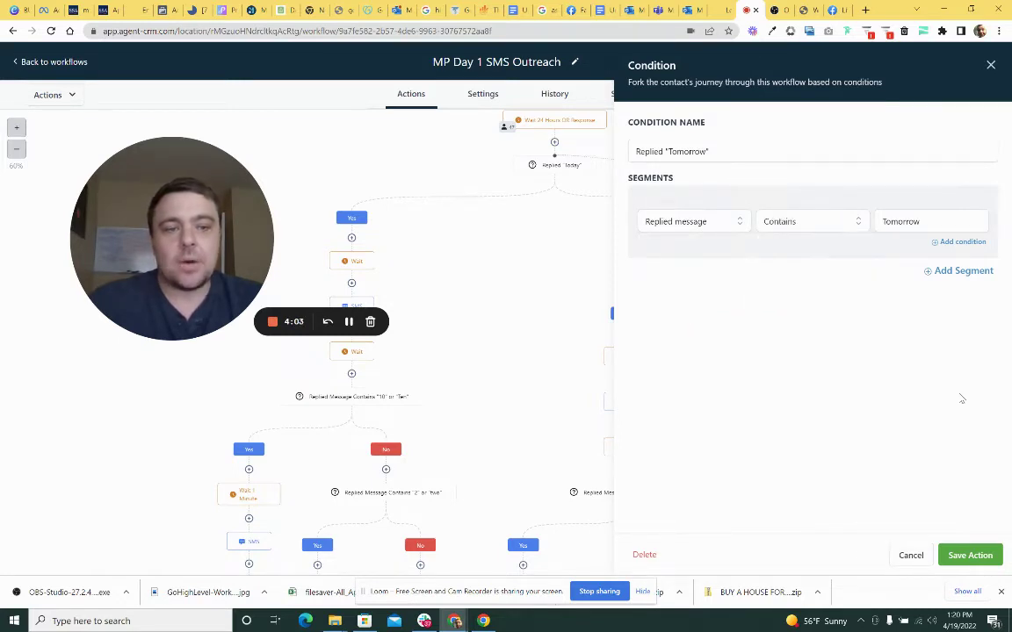
left_click(986, 554)
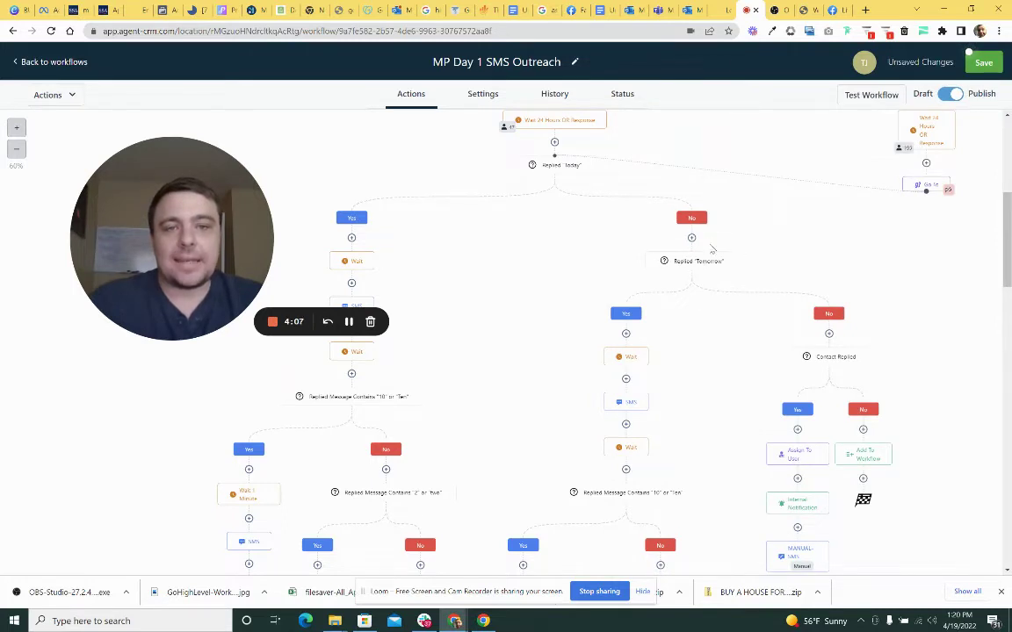
scroll(720, 219, "down", 2)
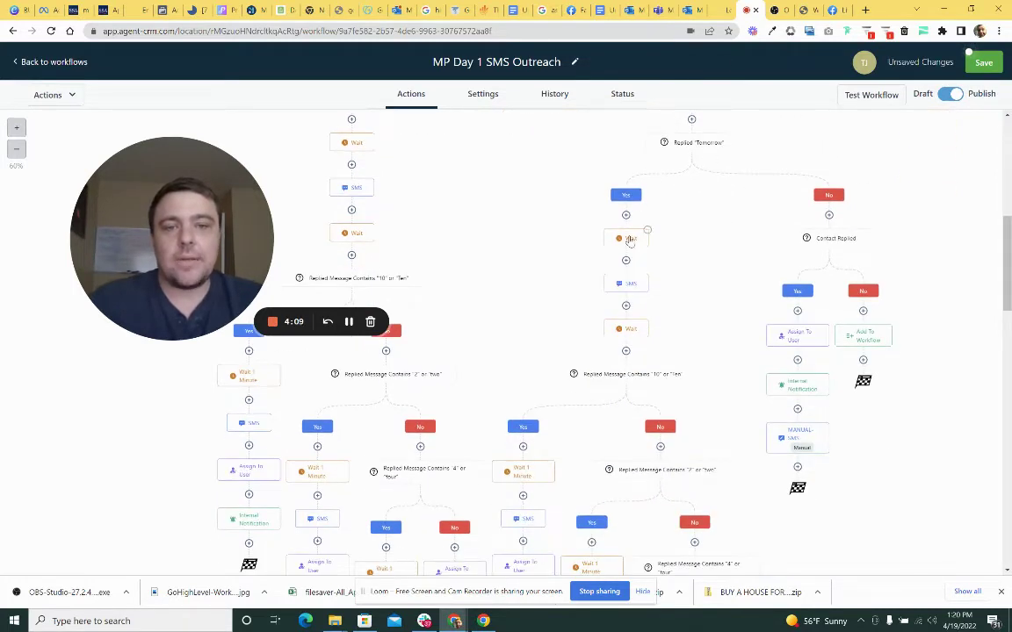
scroll(681, 130, "up", 2)
scroll(679, 231, "up", 1)
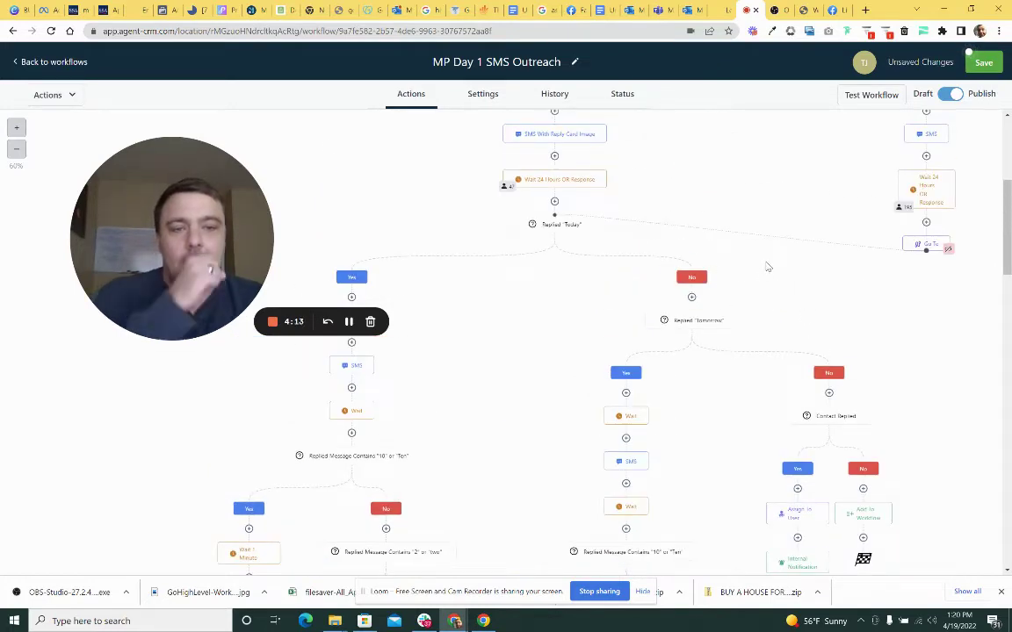
scroll(843, 281, "down", 2)
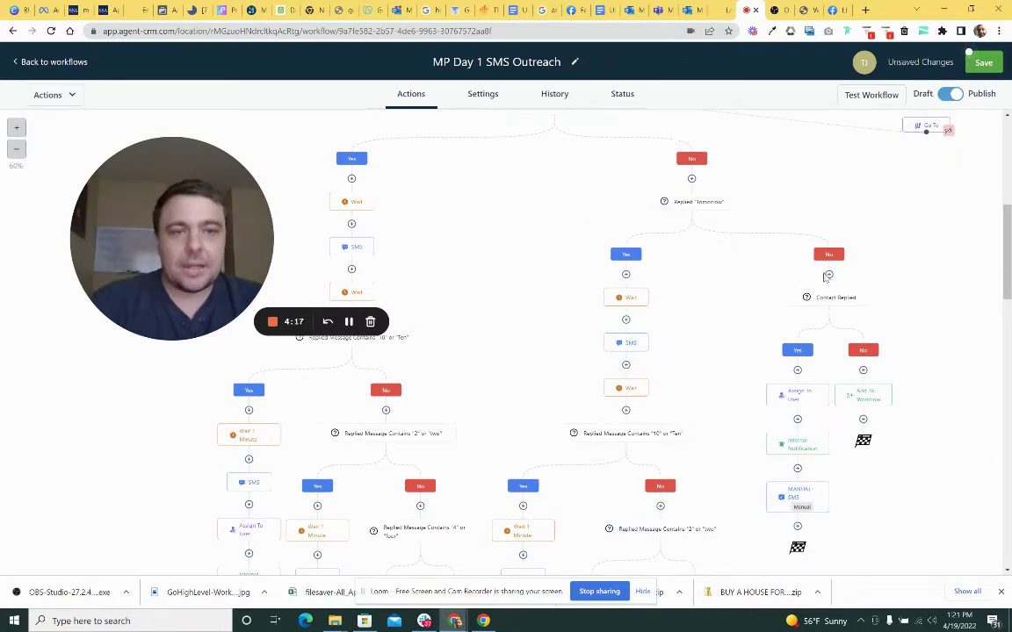
scroll(684, 218, "up", 3)
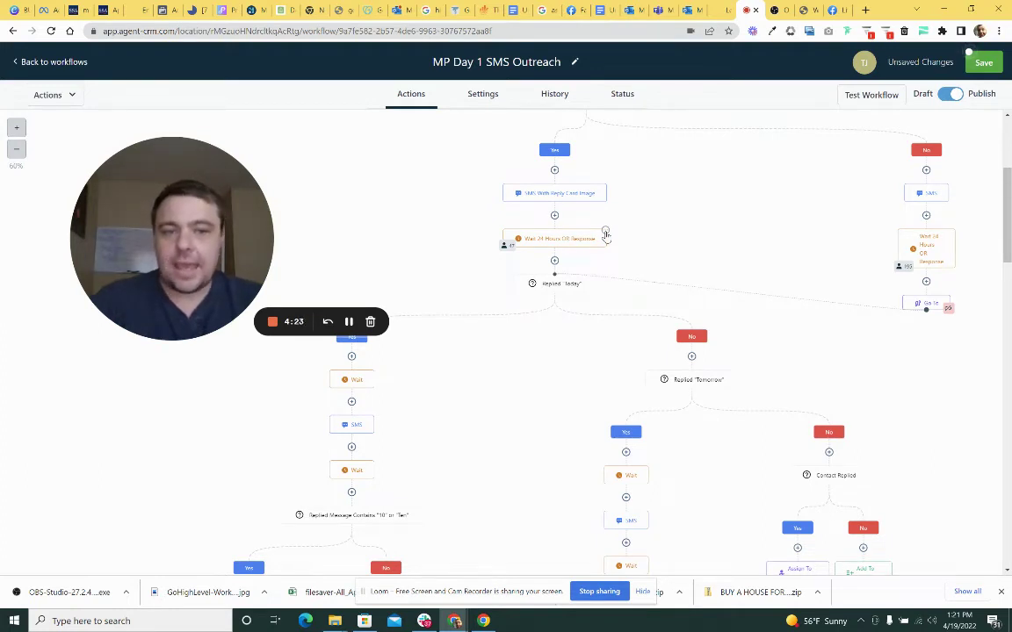
scroll(729, 237, "down", 3)
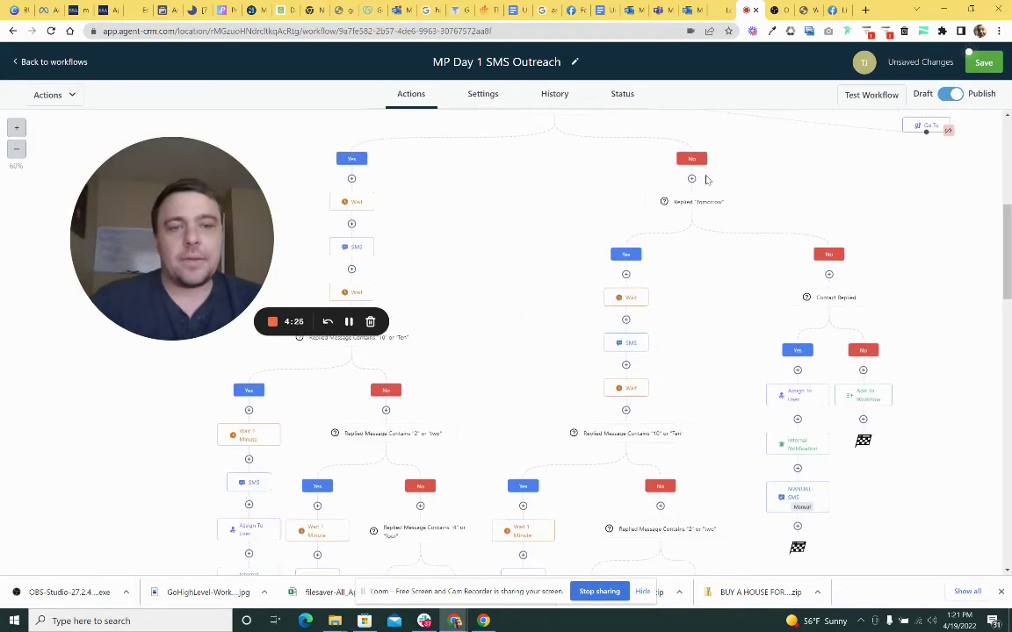
scroll(878, 363, "down", 3)
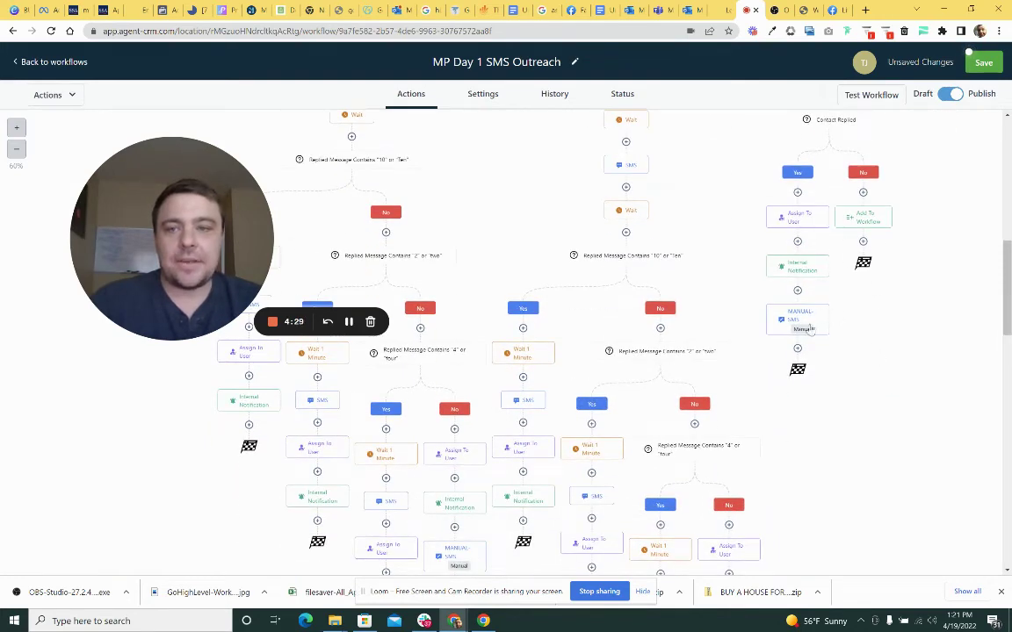
left_click(809, 274)
key("Escape")
scroll(785, 273, "down", 1)
scroll(784, 272, "down", 3)
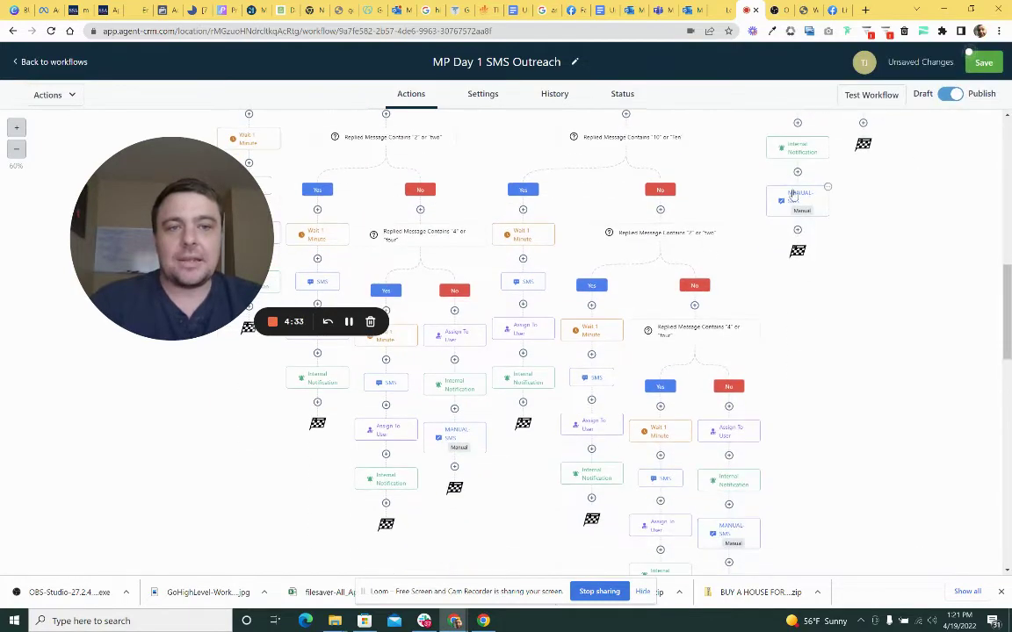
left_click(798, 200)
left_click(980, 64)
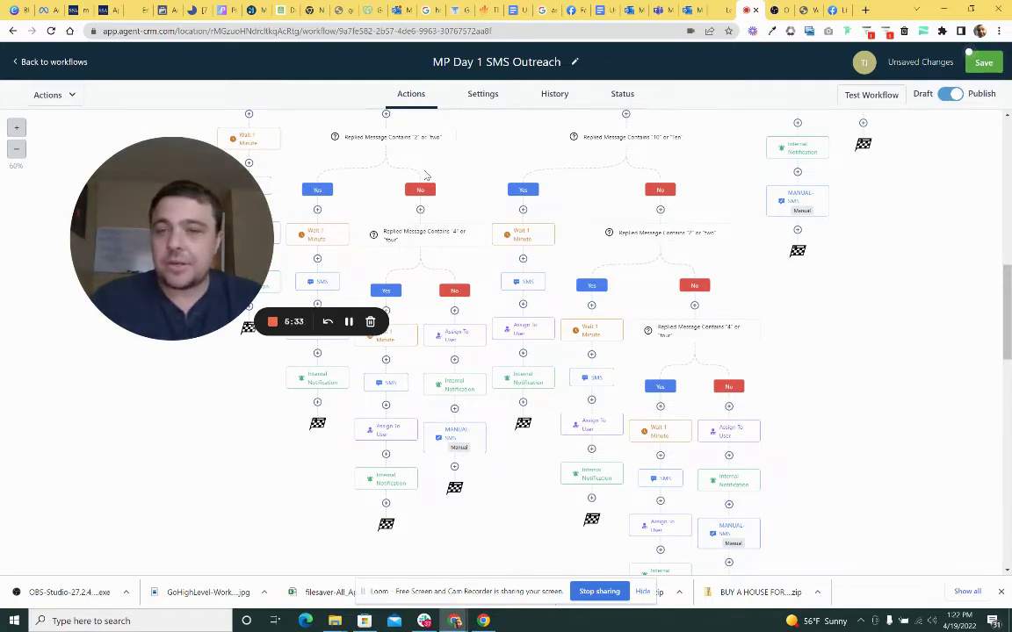
left_click_drag(274, 202, 664, 351)
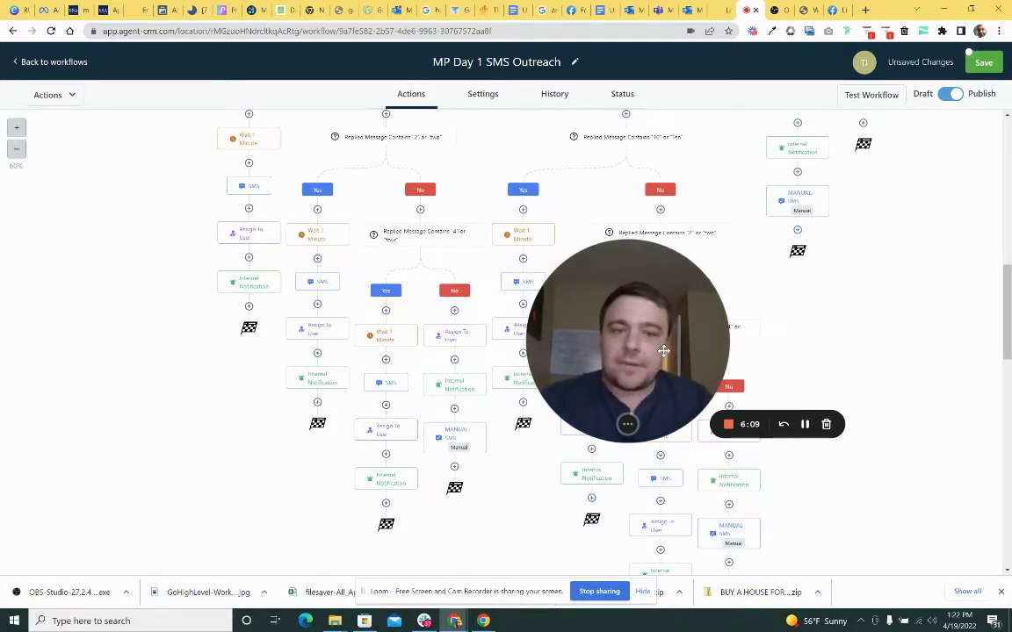
mouse_move(688, 332)
left_mouse_down()
mouse_move(225, 334)
mouse_move(850, 295)
left_mouse_up()
scroll(527, 264, "up", 2)
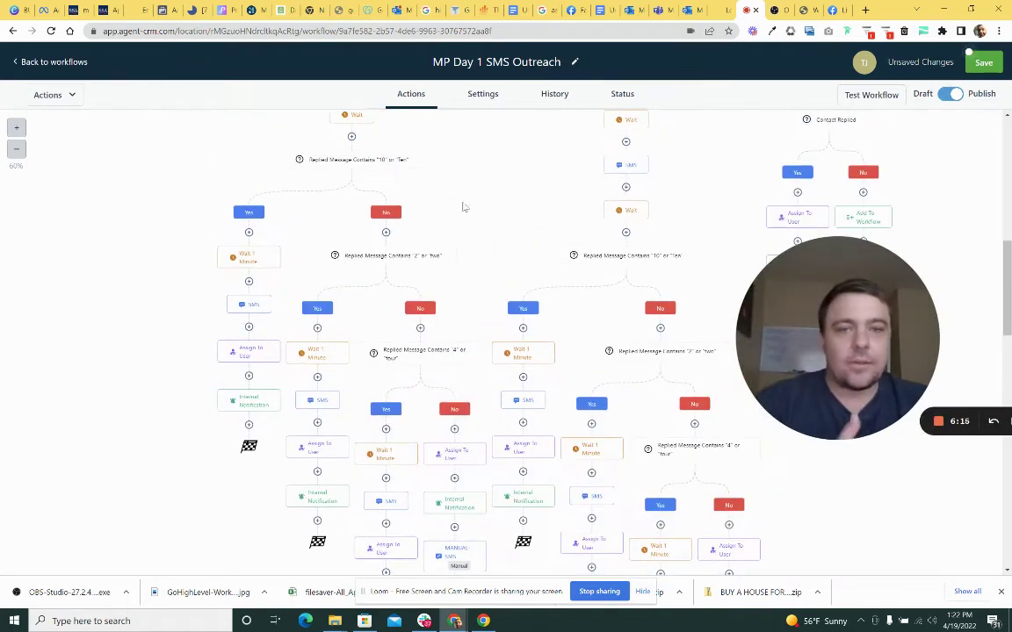
scroll(519, 181, "up", 1)
scroll(442, 143, "up", 3)
scroll(474, 176, "down", 2)
scroll(342, 186, "up", 2)
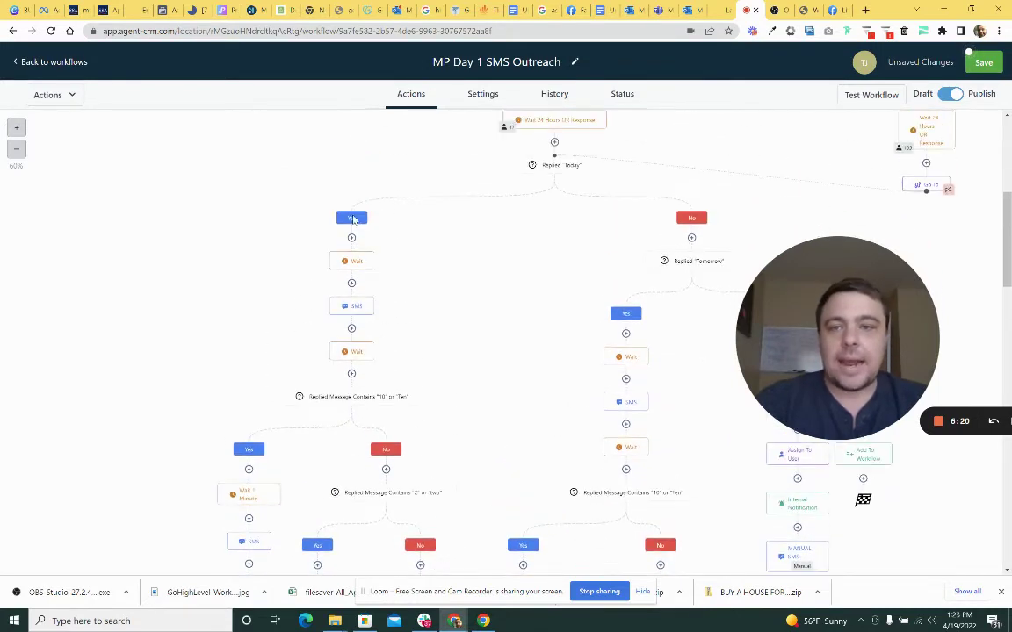
left_click(352, 261)
left_click_drag(802, 313, 180, 312)
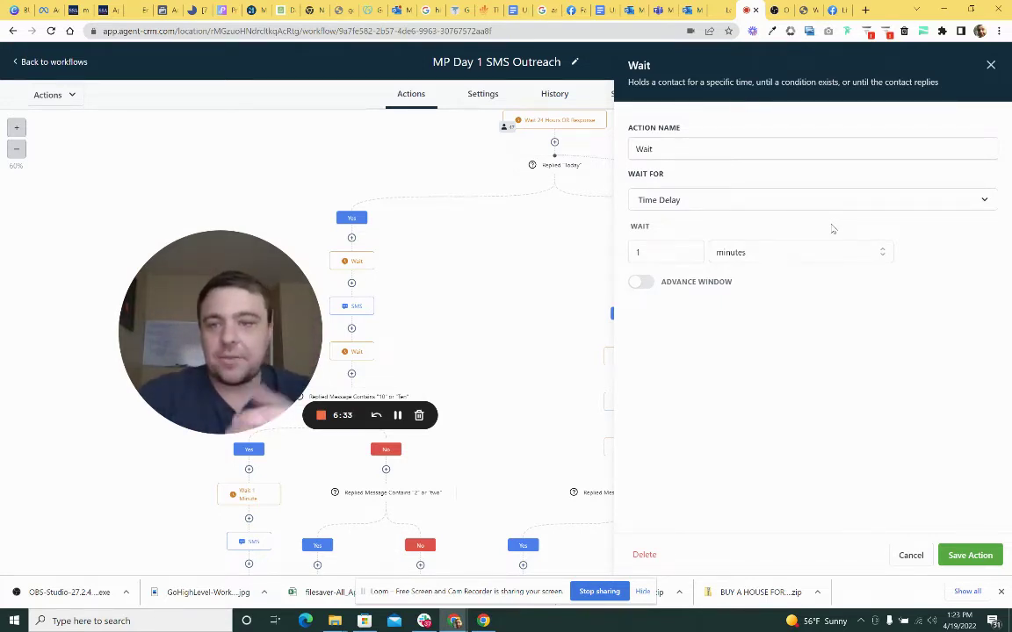
left_click(992, 68)
left_click_drag(282, 254, 213, 245)
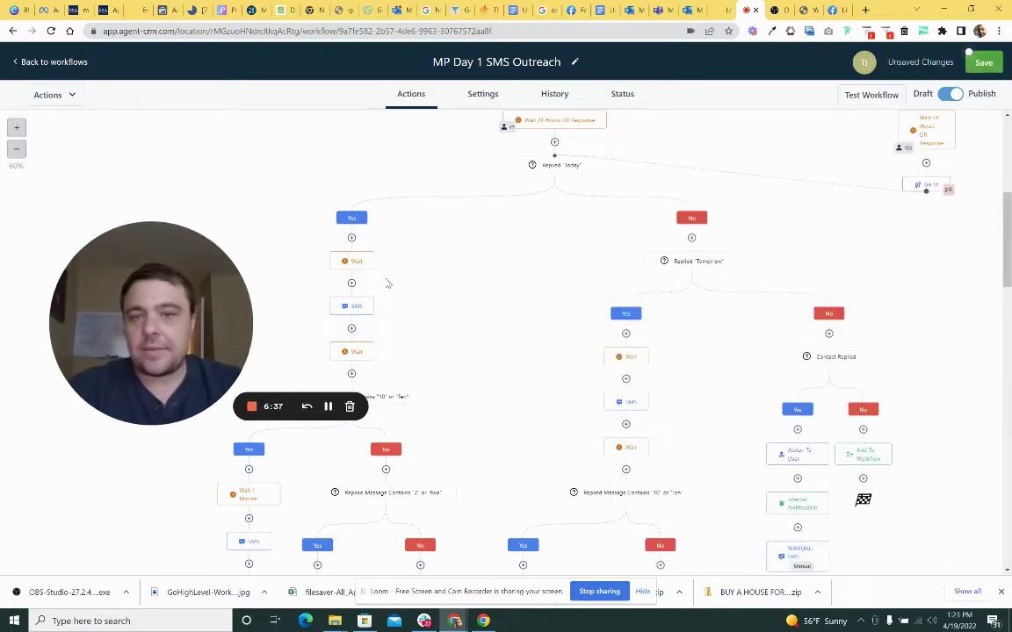
left_click(354, 305)
left_click_drag(207, 318, 205, 296)
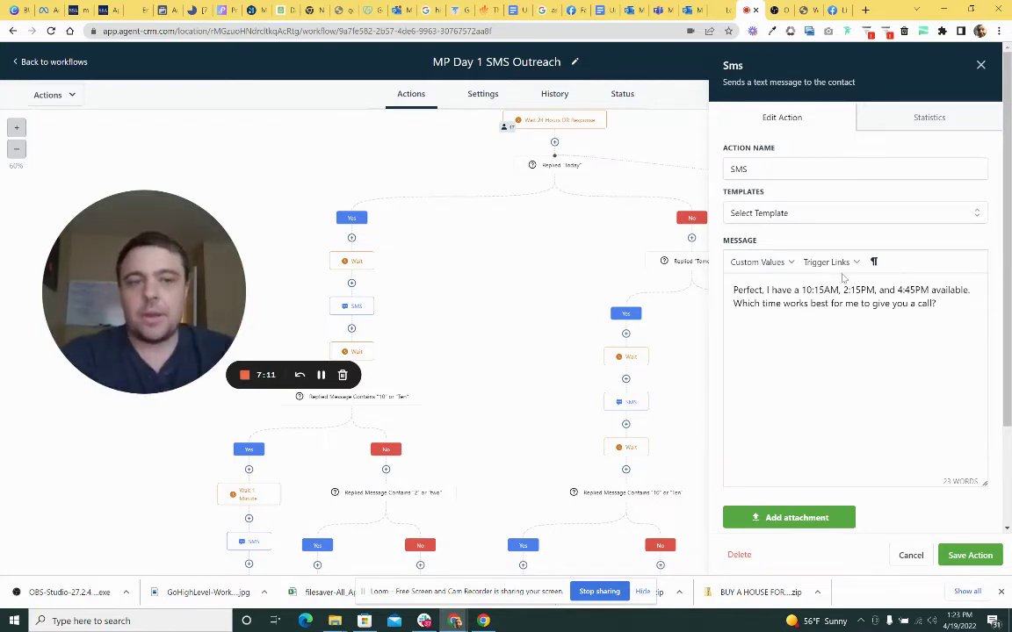
left_click(982, 64)
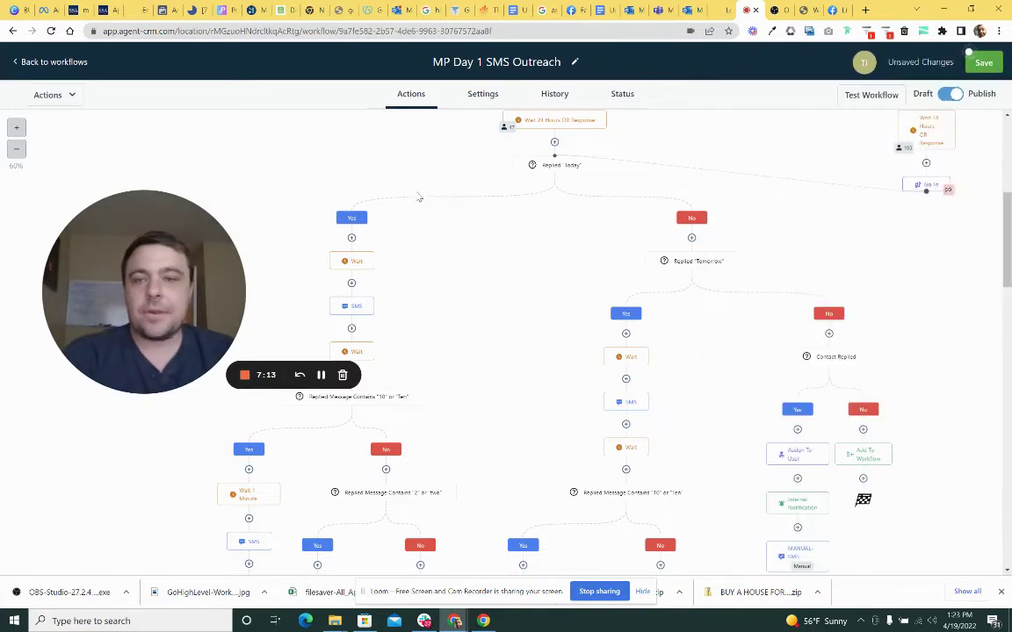
scroll(379, 227, "down", 2)
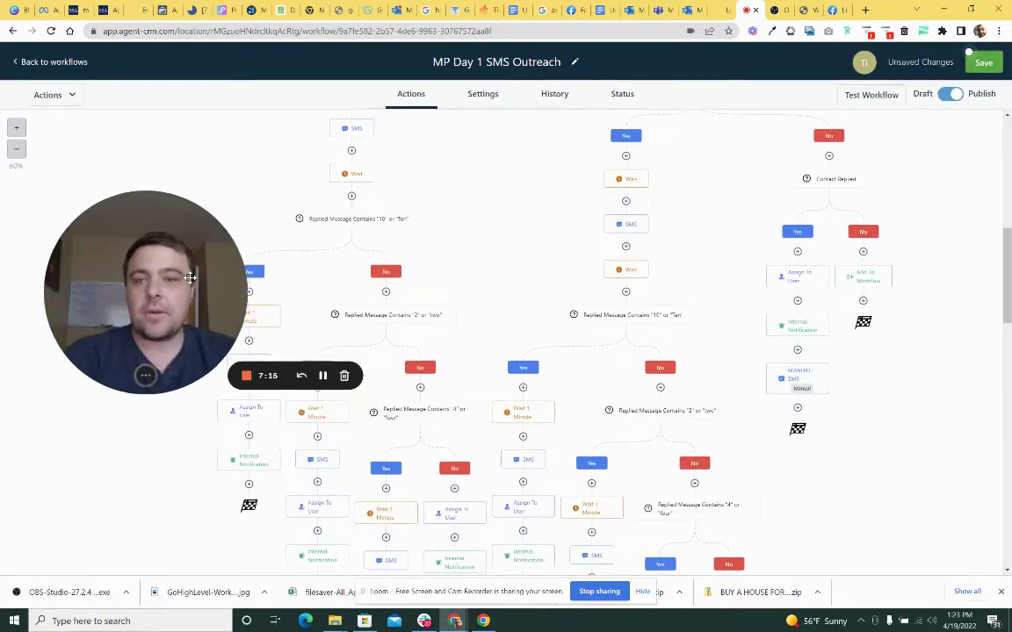
Step: Check the "10 or Ten" reply condition unchanged and move down to its Wait 1 Minute step
left_click_drag(203, 289, 180, 318)
left_click(359, 220)
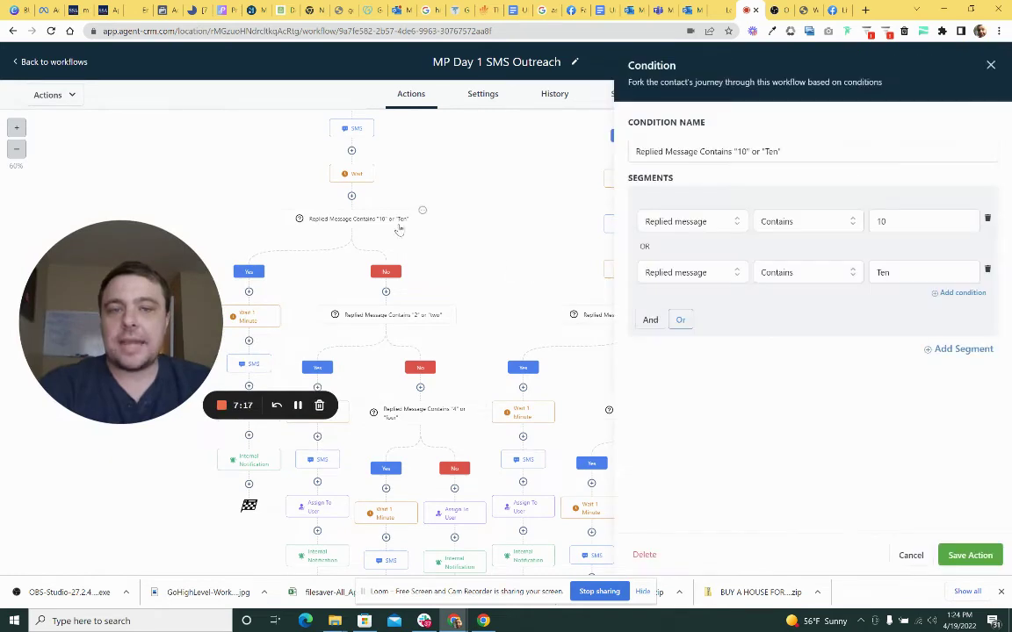
left_click(989, 64)
scroll(382, 169, "down", 1)
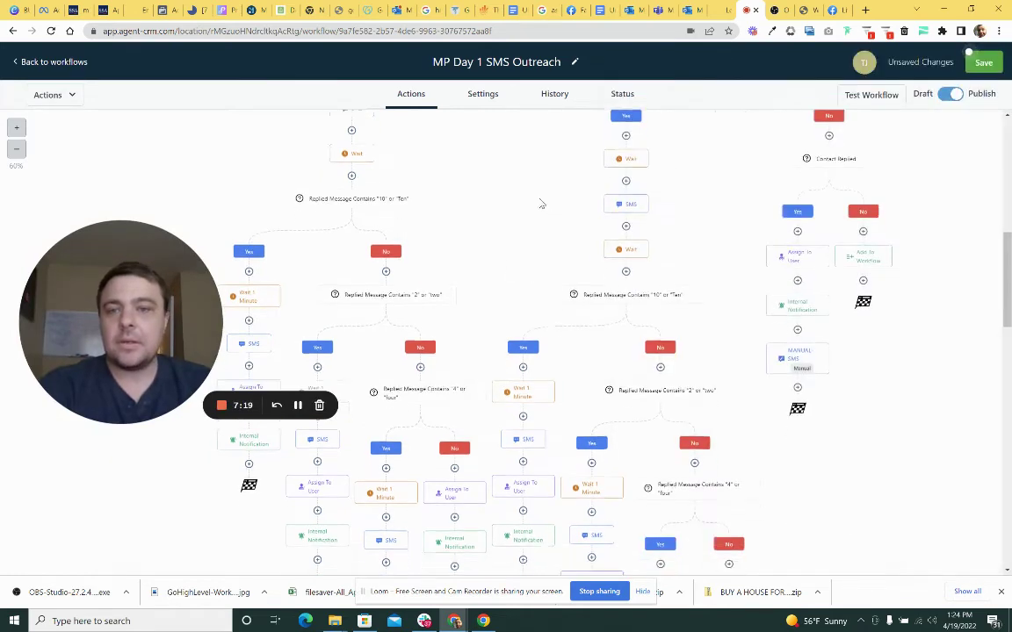
scroll(419, 208, "down", 1)
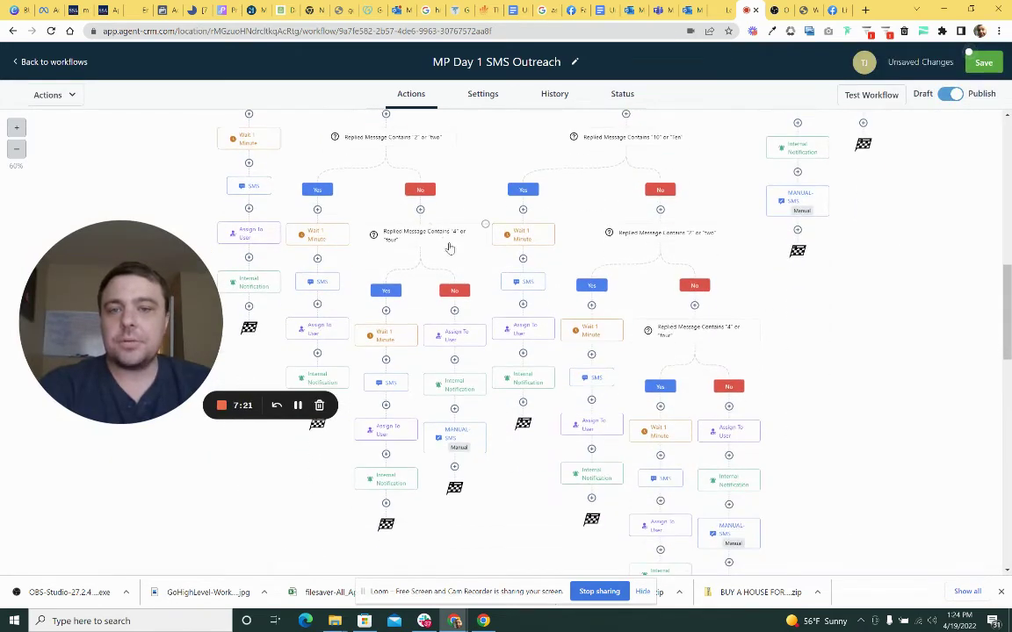
scroll(395, 219, "up", 3)
scroll(275, 238, "down", 2)
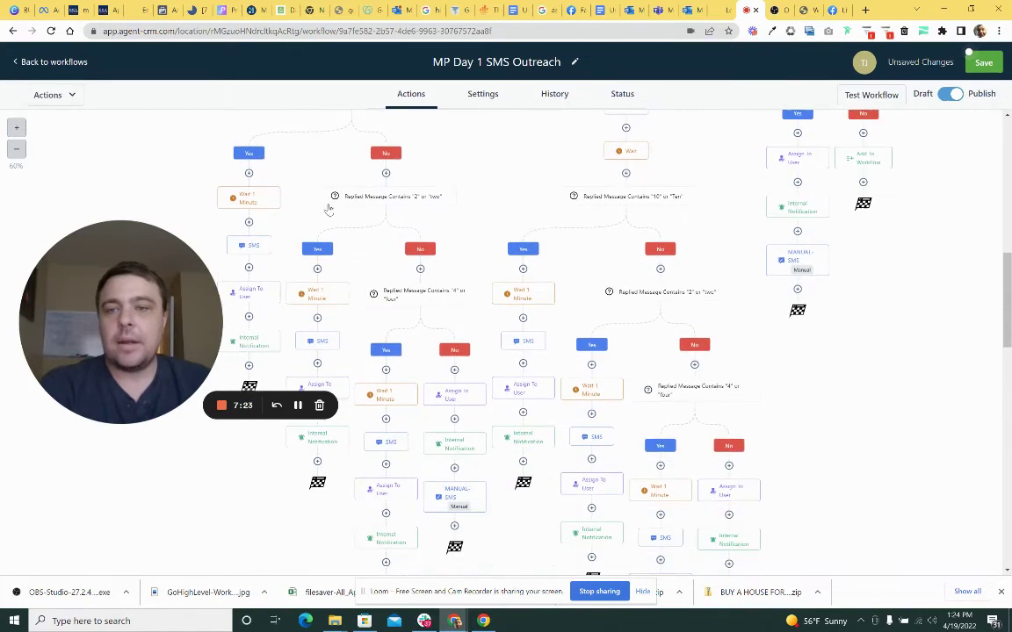
left_click_drag(178, 317, 163, 328)
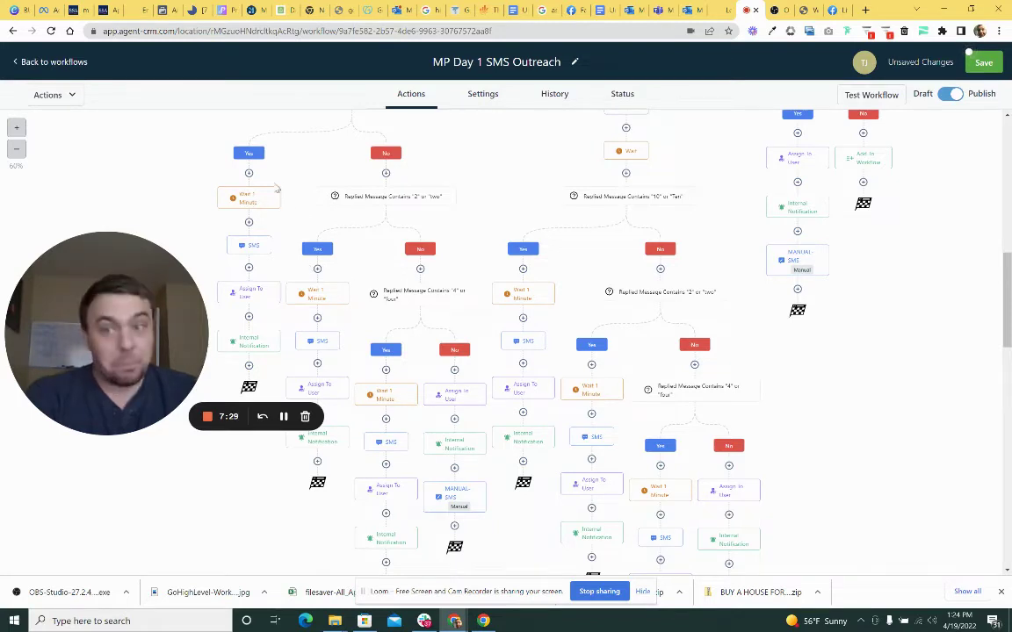
Step: Review the Wait 1 Minute step and the 10:15 AM call confirmation SMS, then close the panel
left_click(240, 199)
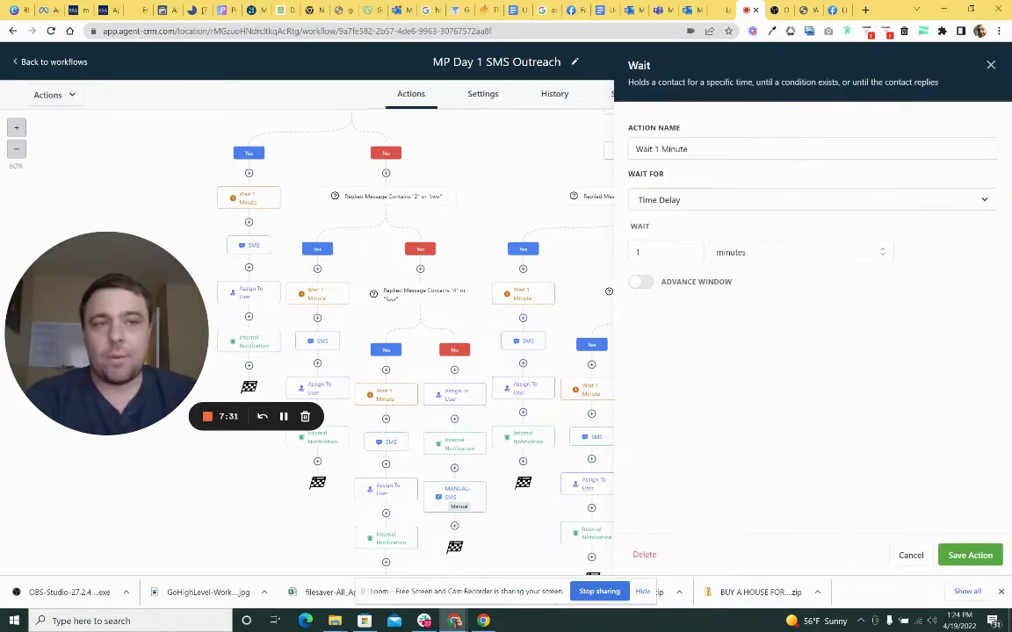
left_click(244, 245)
mouse_move(74, 341)
left_mouse_down()
mouse_move(97, 351)
mouse_move(75, 334)
left_mouse_up()
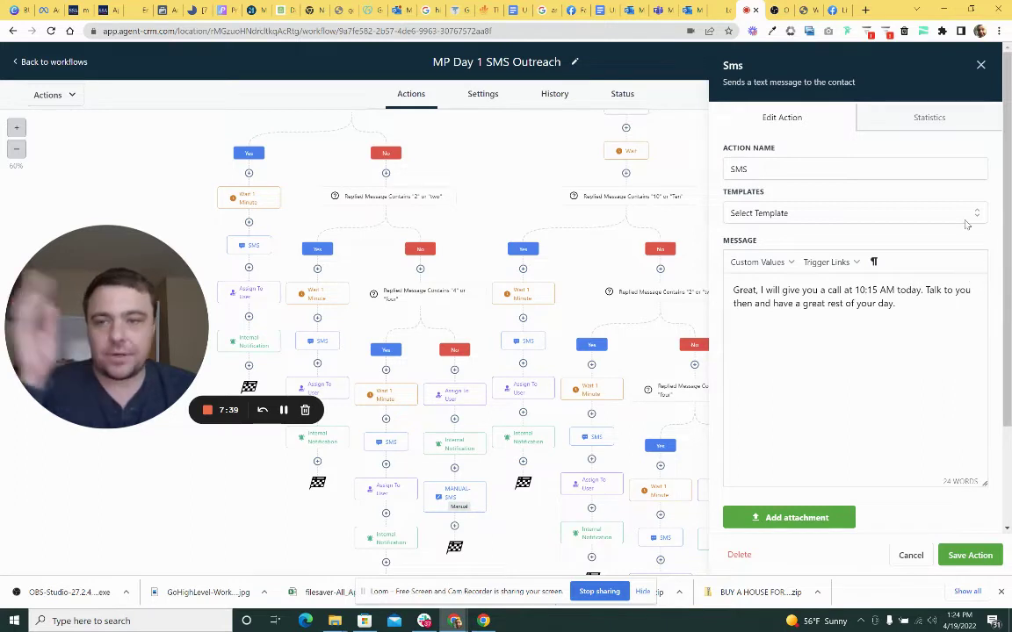
left_click(981, 64)
left_click_drag(105, 325, 843, 338)
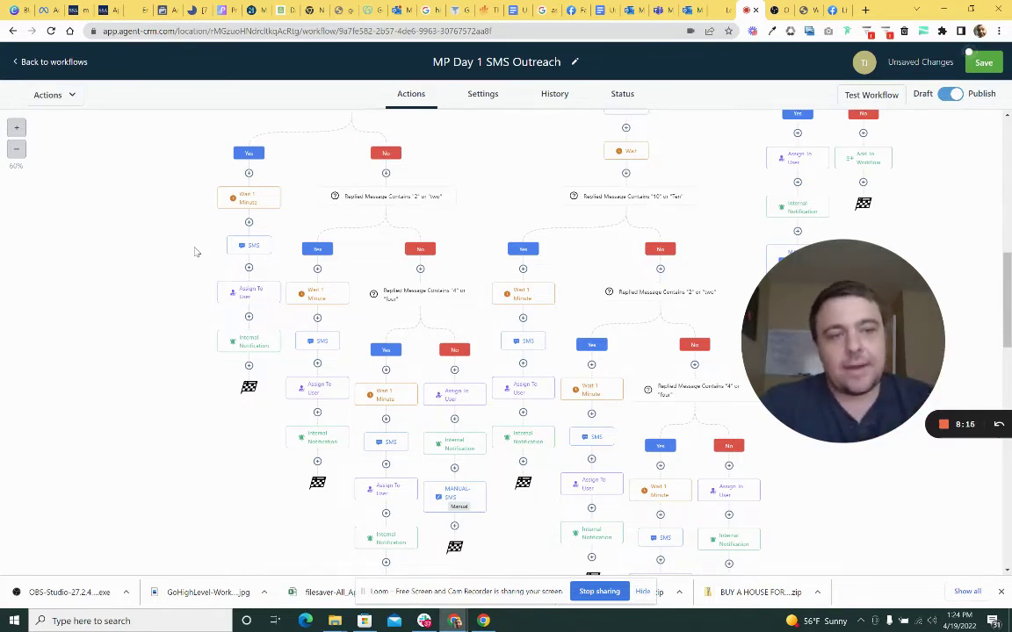
left_click_drag(791, 352, 540, 335)
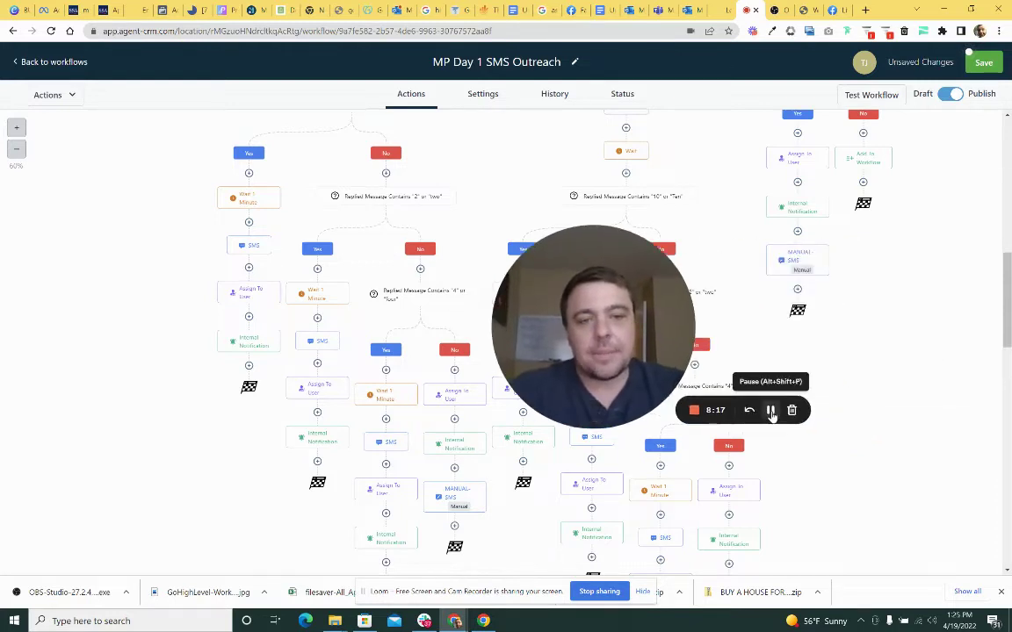
mouse_move(615, 334)
left_mouse_down()
mouse_move(729, 329)
mouse_move(773, 348)
left_mouse_up()
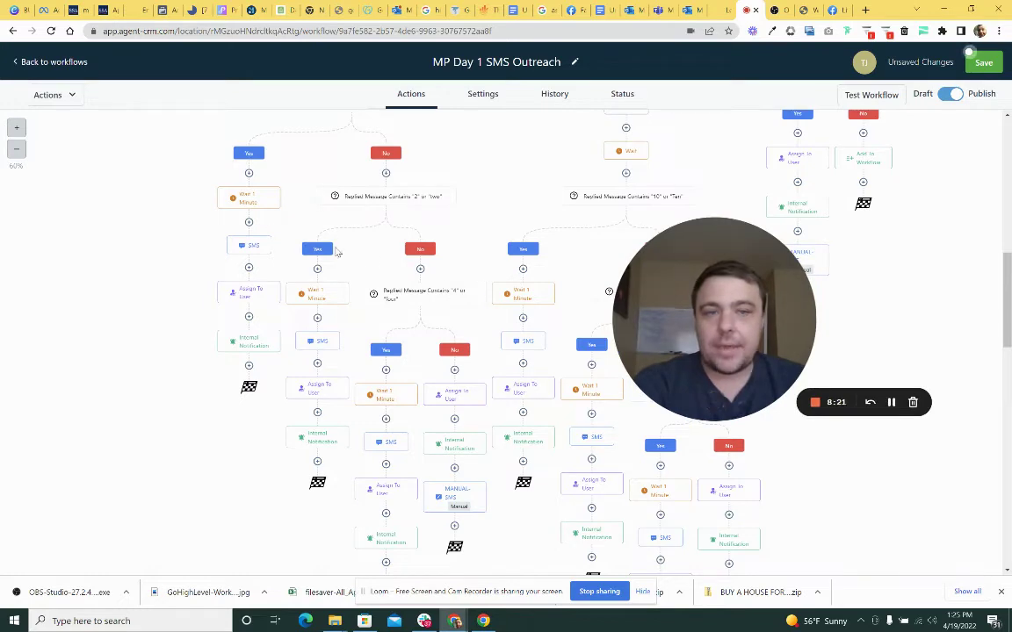
scroll(237, 294, "up", 3)
scroll(263, 299, "down", 3)
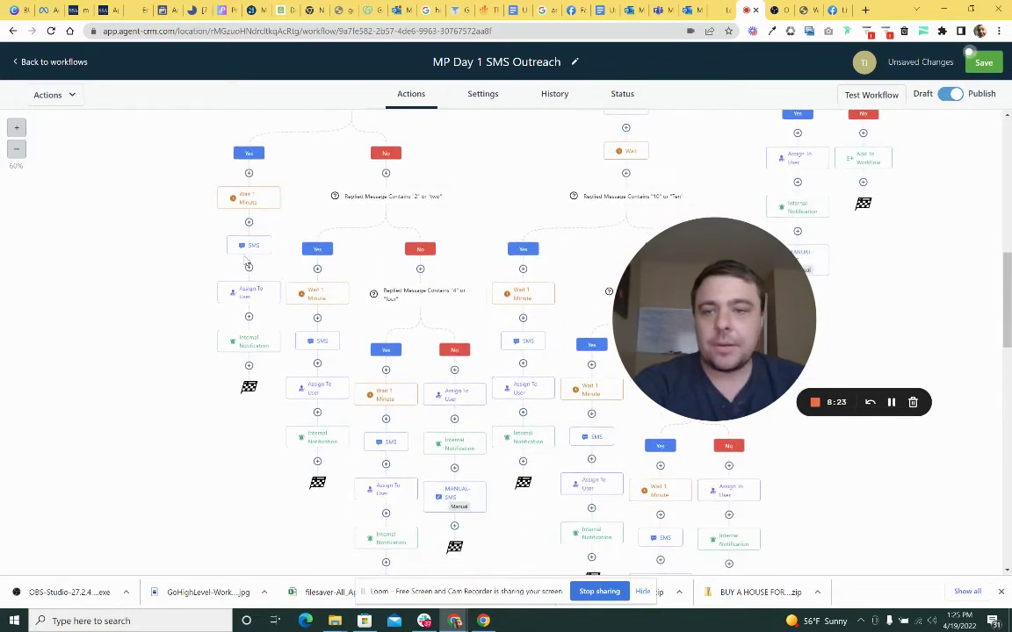
left_click(249, 296)
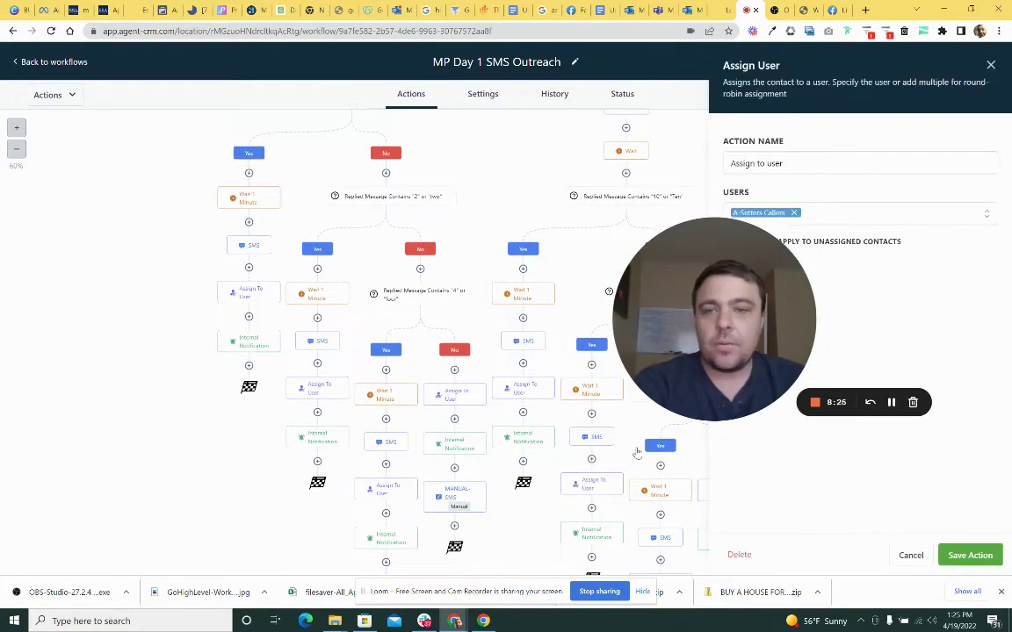
left_click_drag(713, 403, 612, 373)
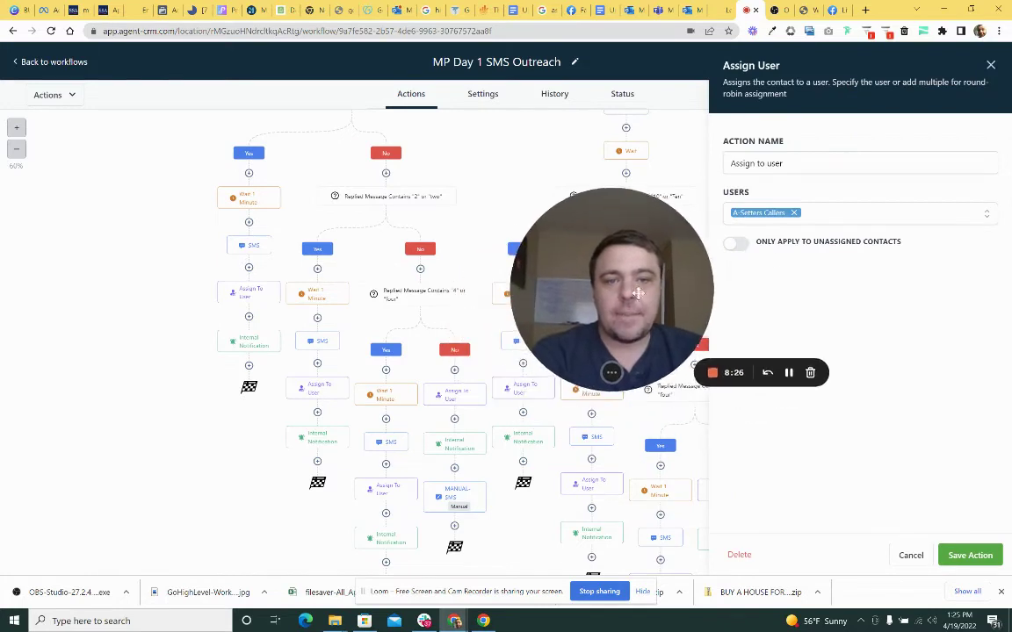
left_click(990, 64)
left_click(249, 341)
left_click_drag(690, 255, 651, 259)
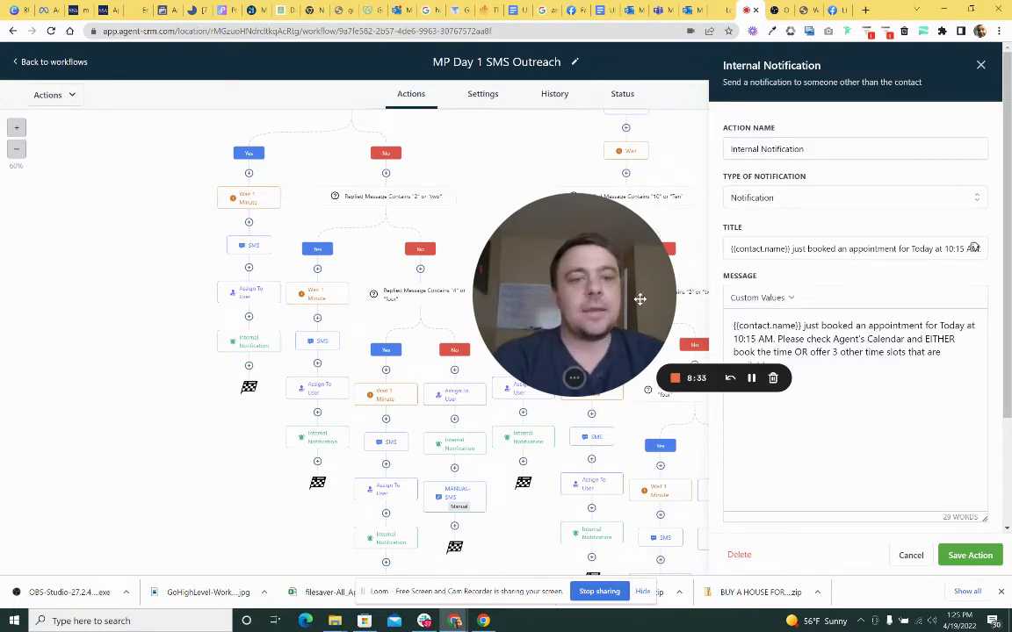
left_click_drag(639, 296, 596, 329)
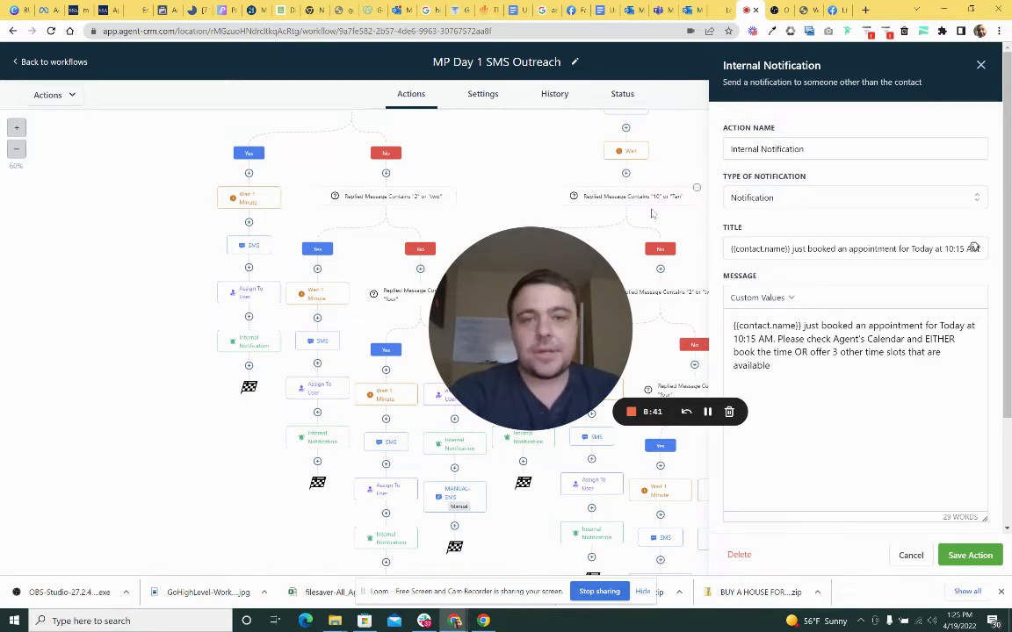
left_click_drag(597, 290, 250, 250)
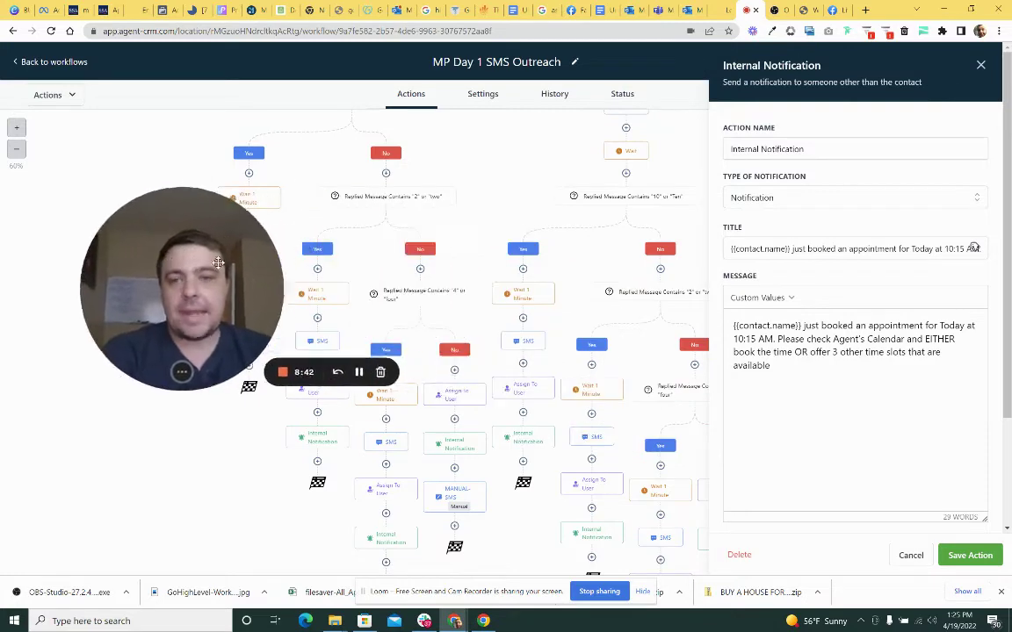
Step: Close the Internal Notification panel and scroll through the workflow's lower branches
left_click(980, 65)
scroll(721, 264, "down", 2)
scroll(681, 343, "down", 2)
scroll(791, 360, "down", 2)
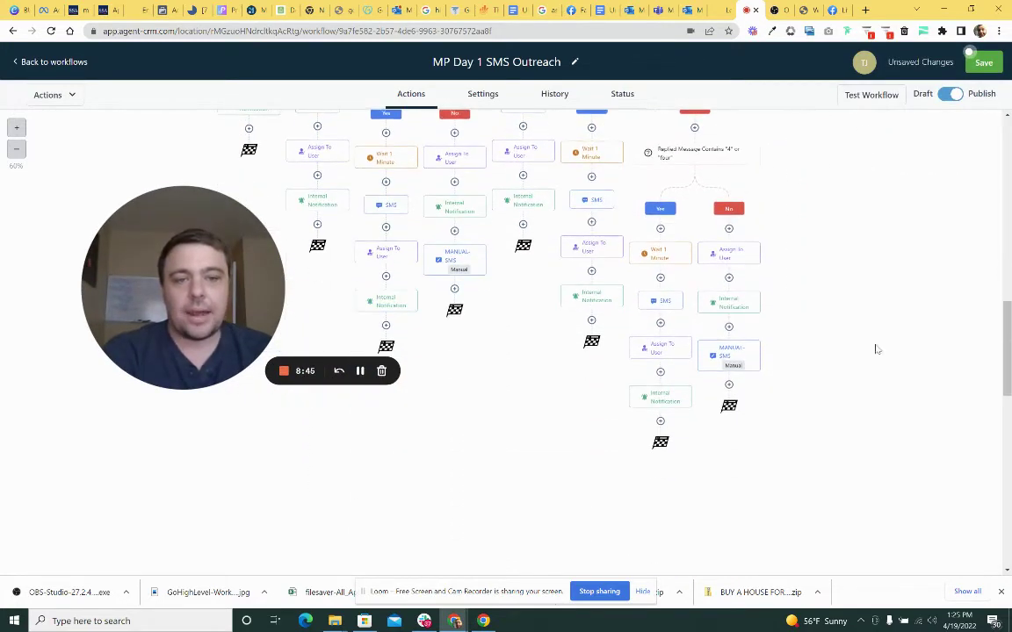
scroll(773, 333, "up", 5)
scroll(777, 332, "up", 5)
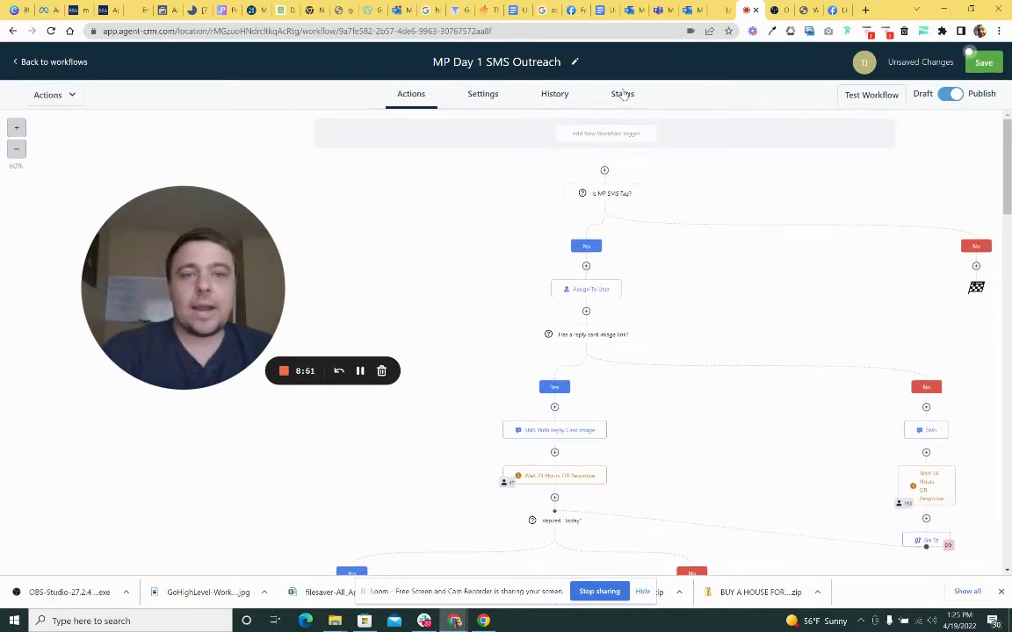
scroll(763, 206, "down", 1)
scroll(766, 131, "down", 2)
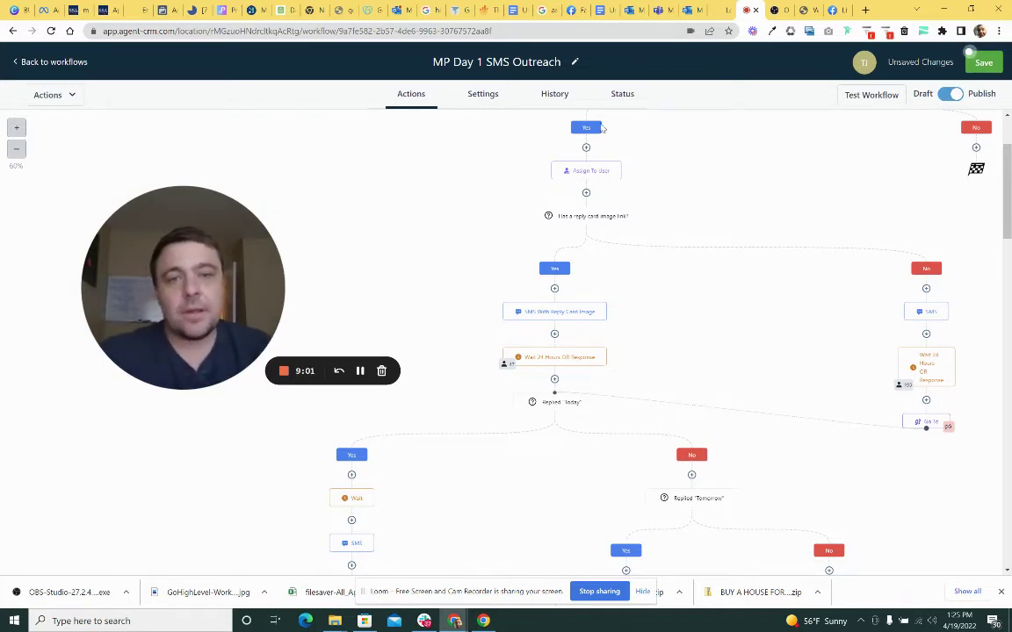
Step: Zoom out and confirm the Add To Workflow step targets MP Day 2 Second SMS
scroll(610, 150, "down", 3)
scroll(700, 253, "up", 5)
scroll(791, 264, "down", 3)
scroll(783, 232, "down", 3)
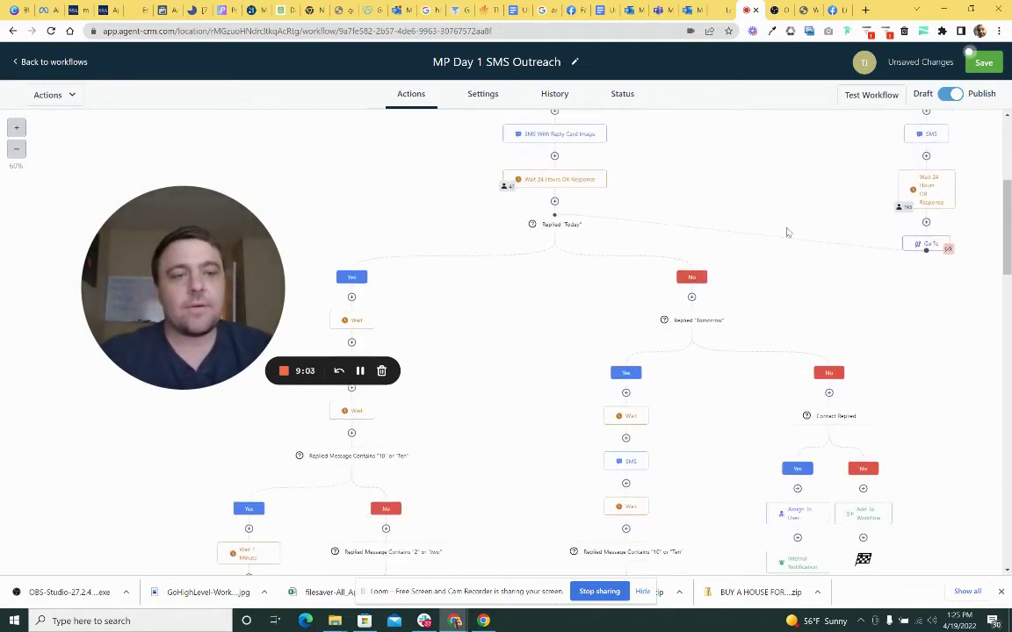
scroll(878, 333, "up", 5)
scroll(839, 446, "down", 3)
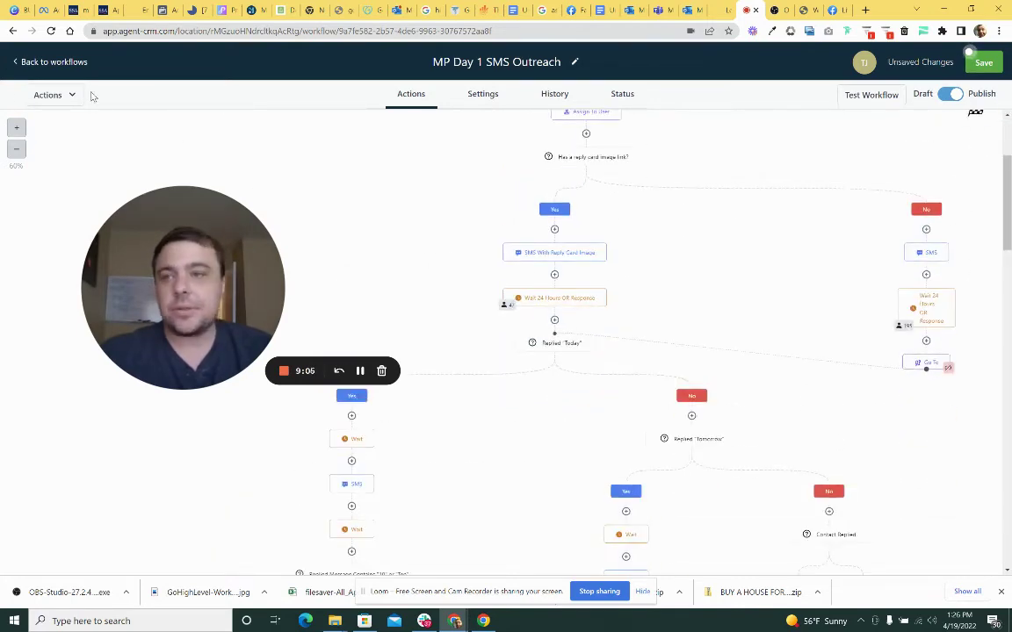
left_click(15, 150)
left_click(15, 149)
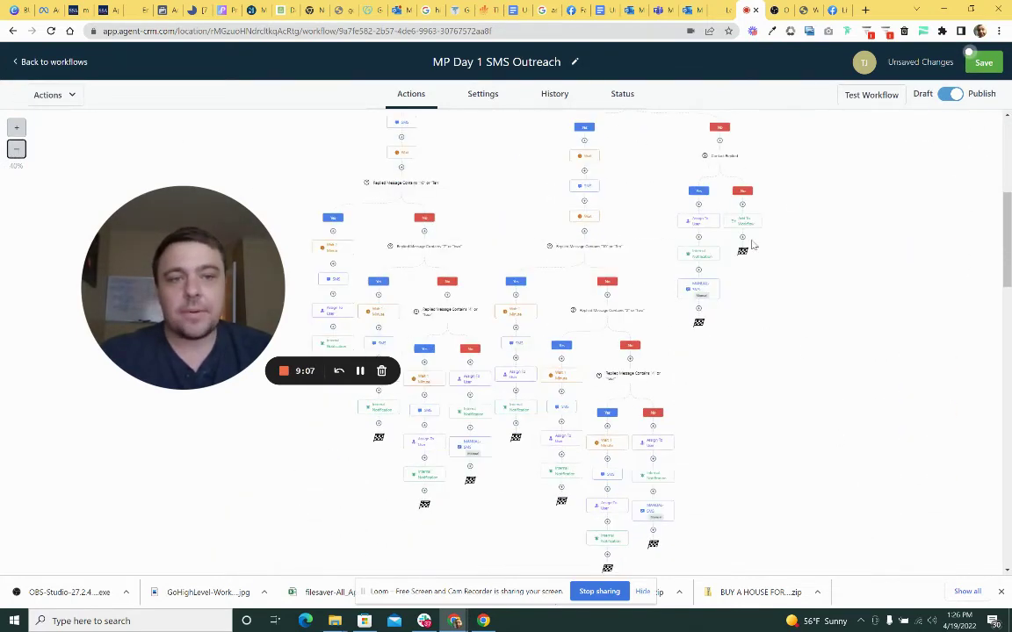
left_click(745, 224)
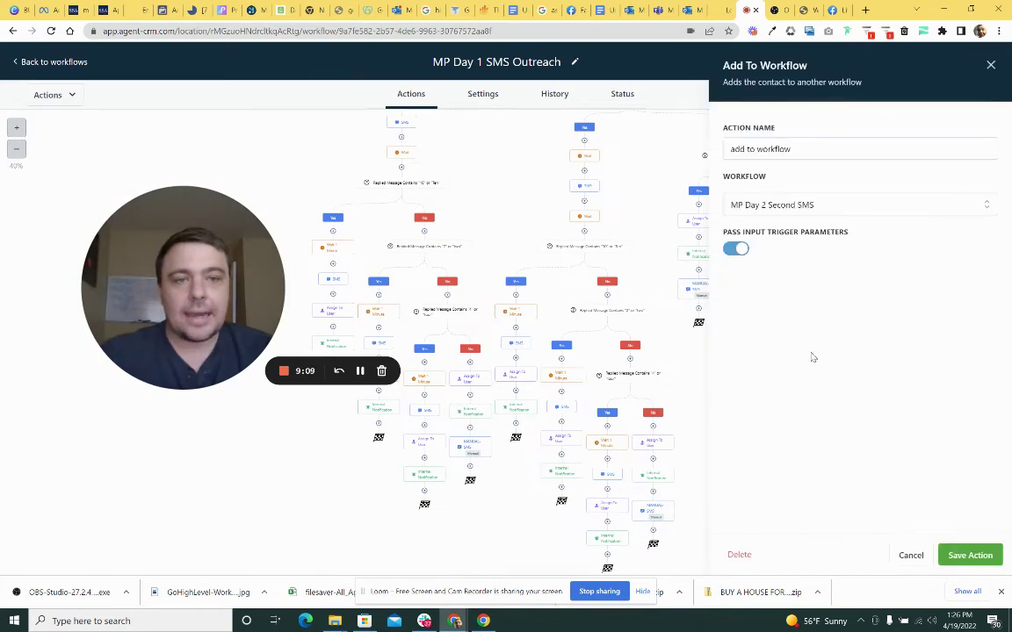
left_click(990, 66)
Step: Leave the Day 1 workflow, discarding its unsaved changes
left_click(52, 63)
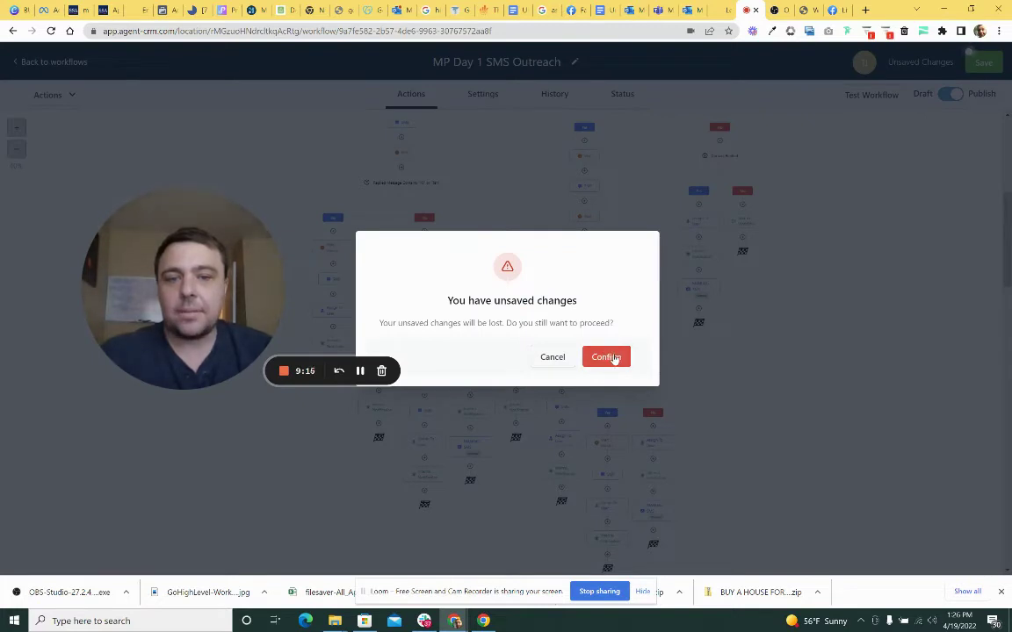
left_click(539, 361)
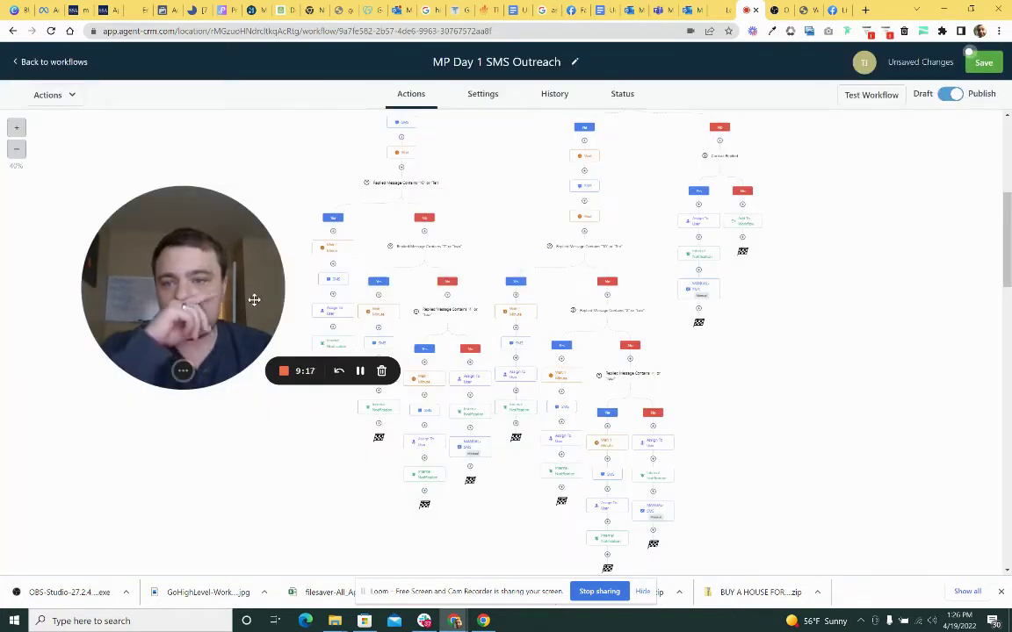
left_click(66, 63)
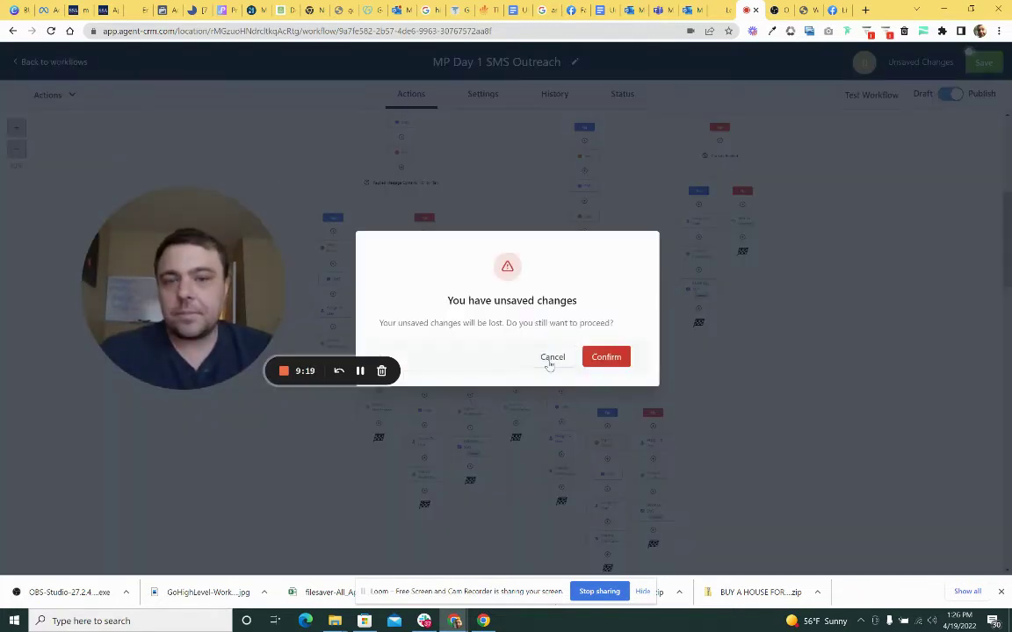
left_click(605, 358)
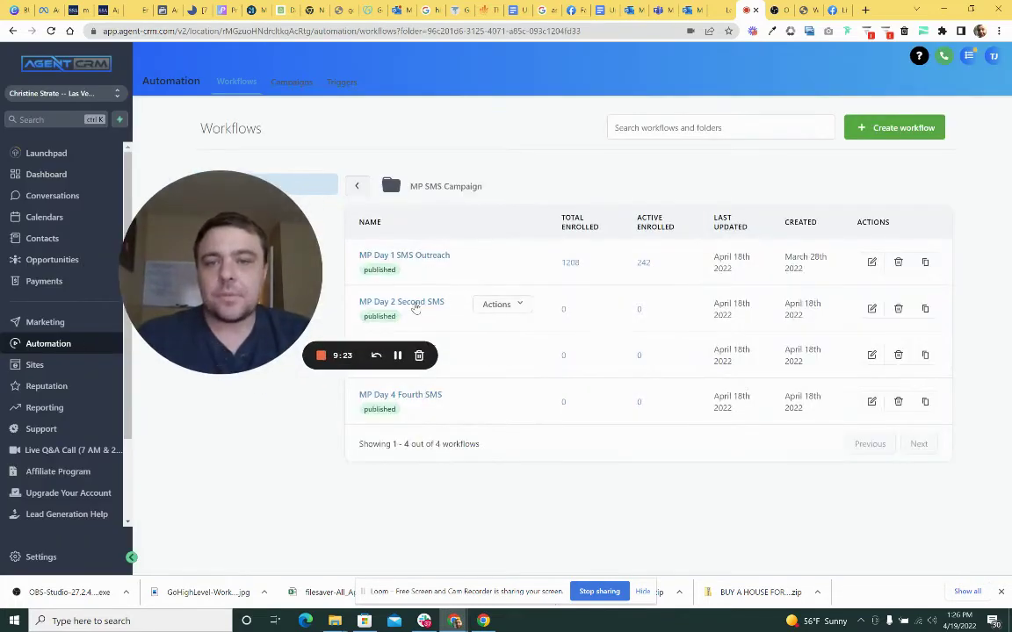
Step: Glance at the MP Day 2 Second SMS workflow and return to the campaign list
left_click(413, 303)
mouse_move(274, 281)
left_mouse_down()
mouse_move(319, 326)
mouse_move(132, 275)
left_mouse_up()
left_click(42, 61)
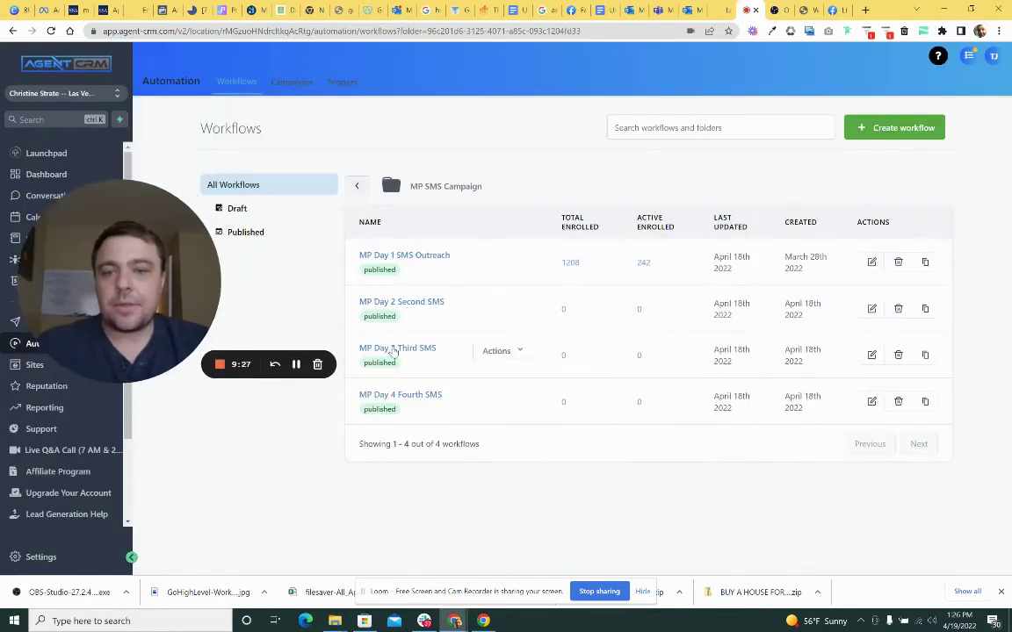
Step: Open the MP Day 4 Fourth SMS workflow and scroll through its stop-condition branches
left_click(418, 397)
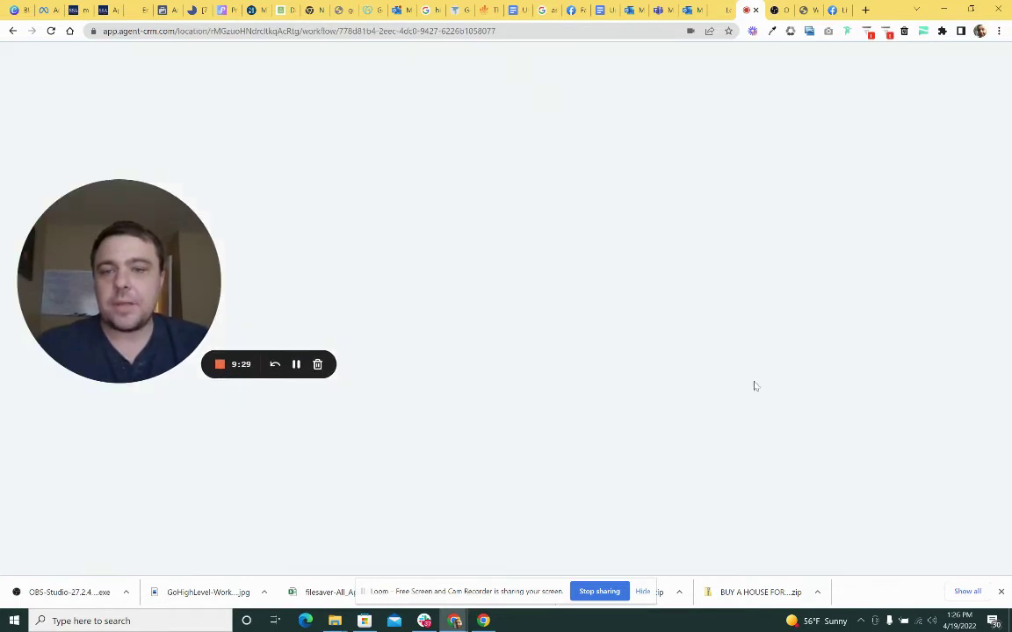
left_click_drag(118, 281, 114, 254)
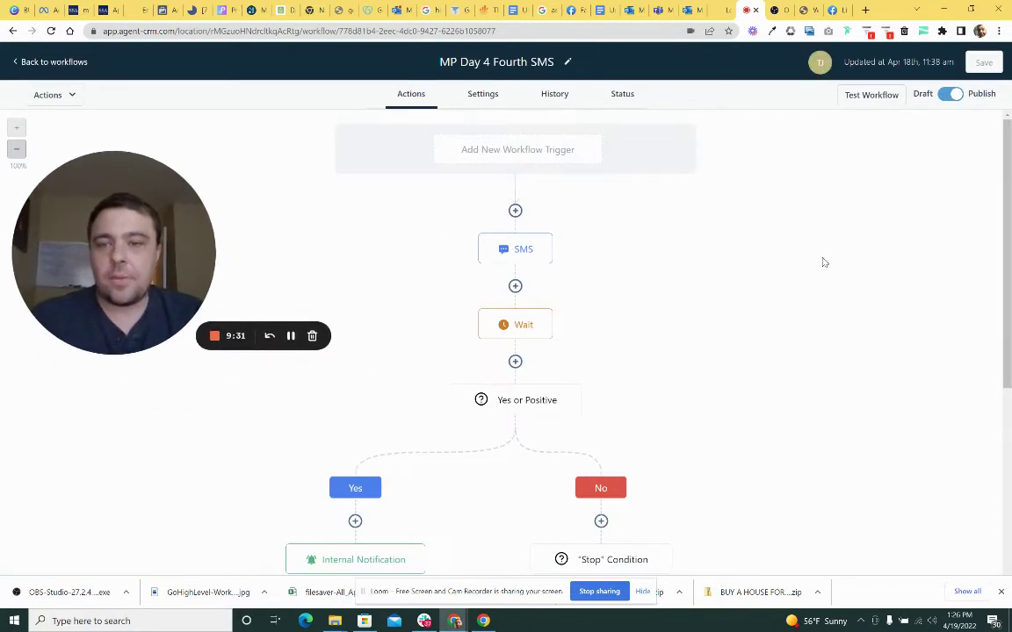
scroll(719, 309, "down", 3)
scroll(752, 355, "down", 2)
scroll(710, 301, "up", 5)
scroll(710, 301, "up", 1)
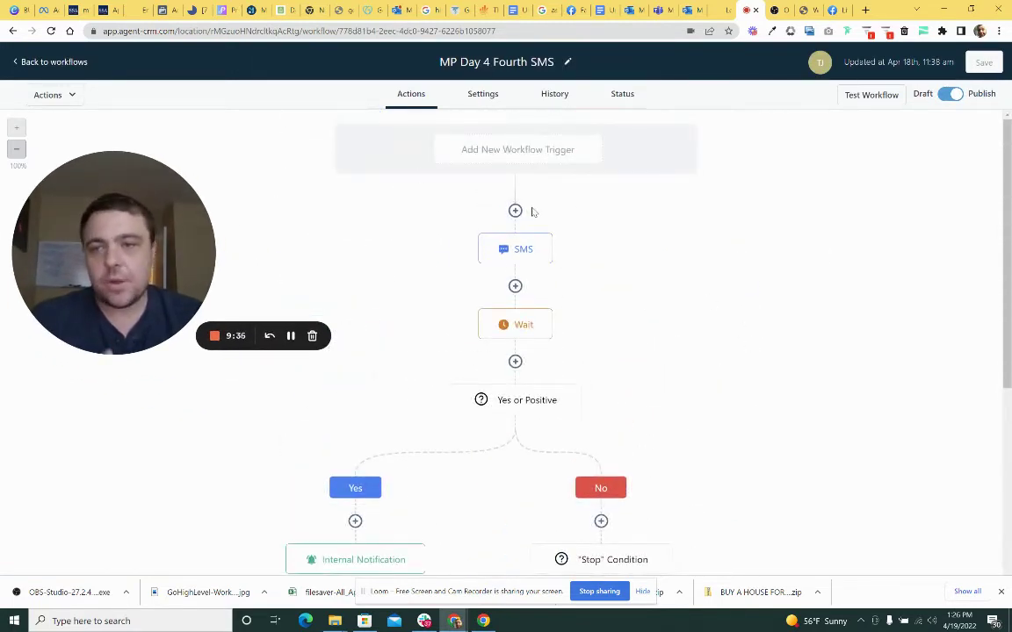
scroll(652, 248, "down", 3)
scroll(661, 233, "down", 2)
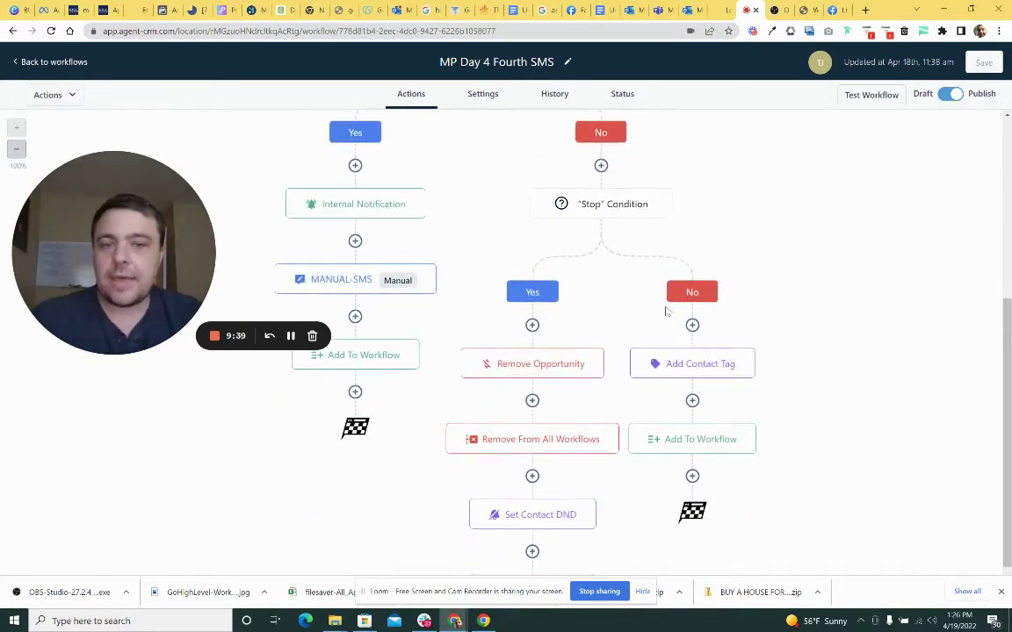
Step: Check the Add Contact Tag action, then view the Infinite Calling Campaign (Twice a Day) hand-off
left_click(710, 368)
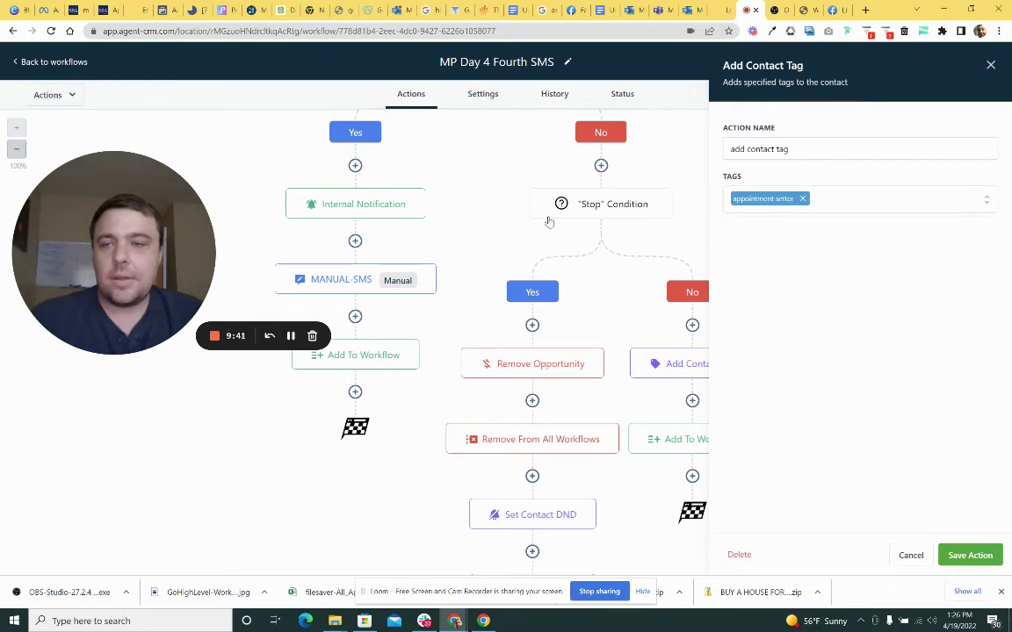
left_click(991, 70)
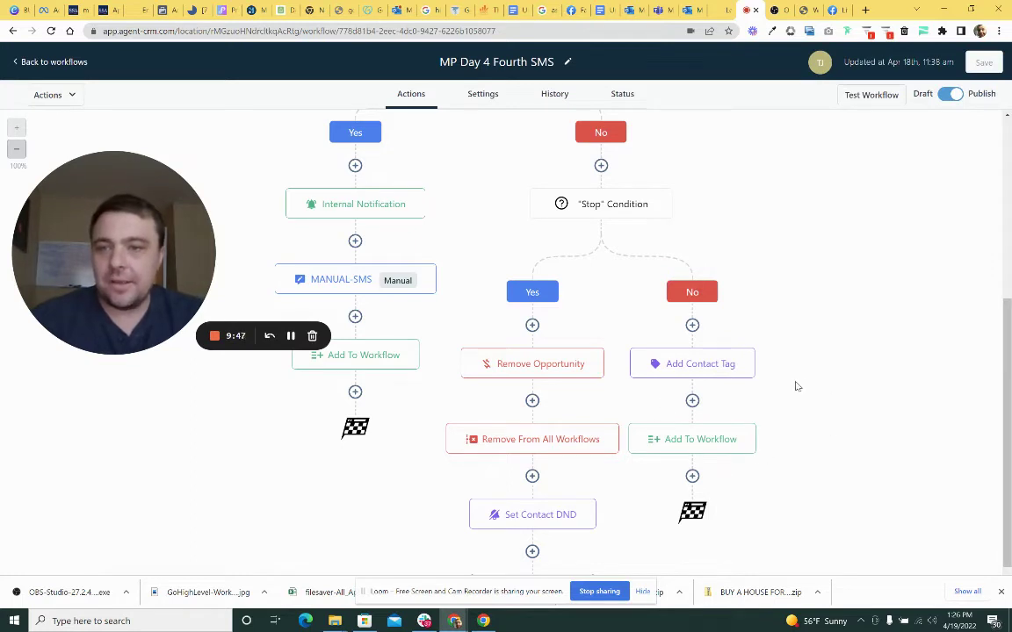
scroll(736, 396, "down", 1)
left_click(698, 325)
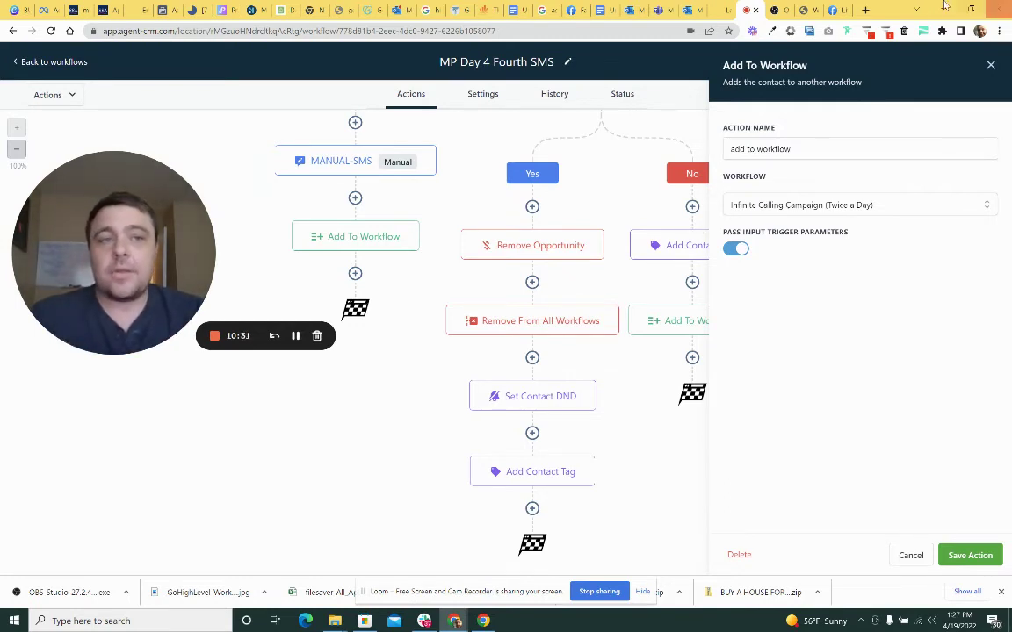
Step: Close the Add To Workflow panel and pan the Day 4 diagram back into view
left_click(990, 64)
left_click_drag(142, 238, 729, 299)
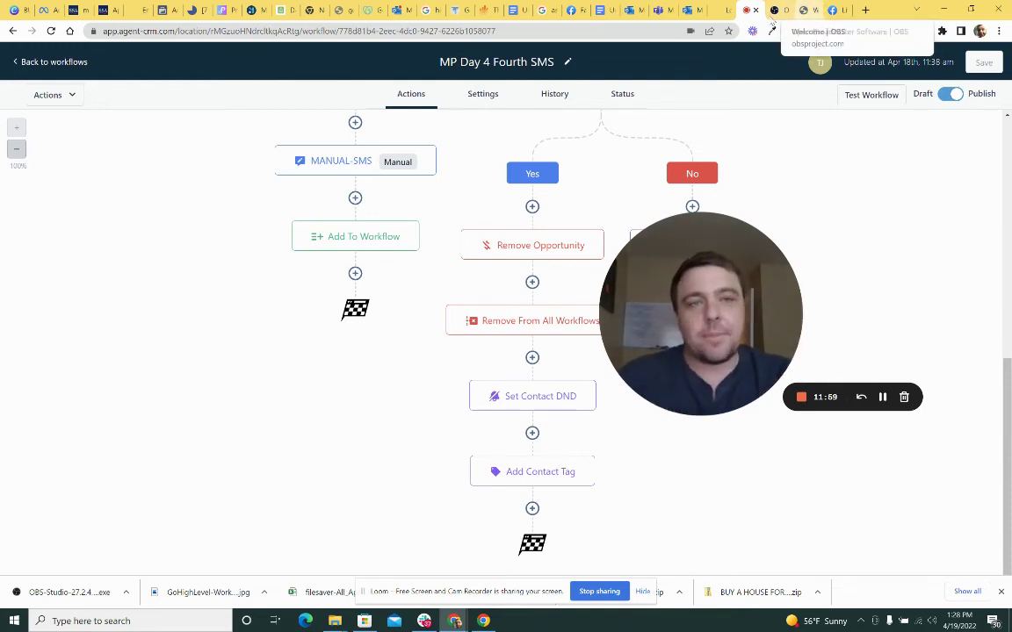
left_click_drag(763, 308, 789, 289)
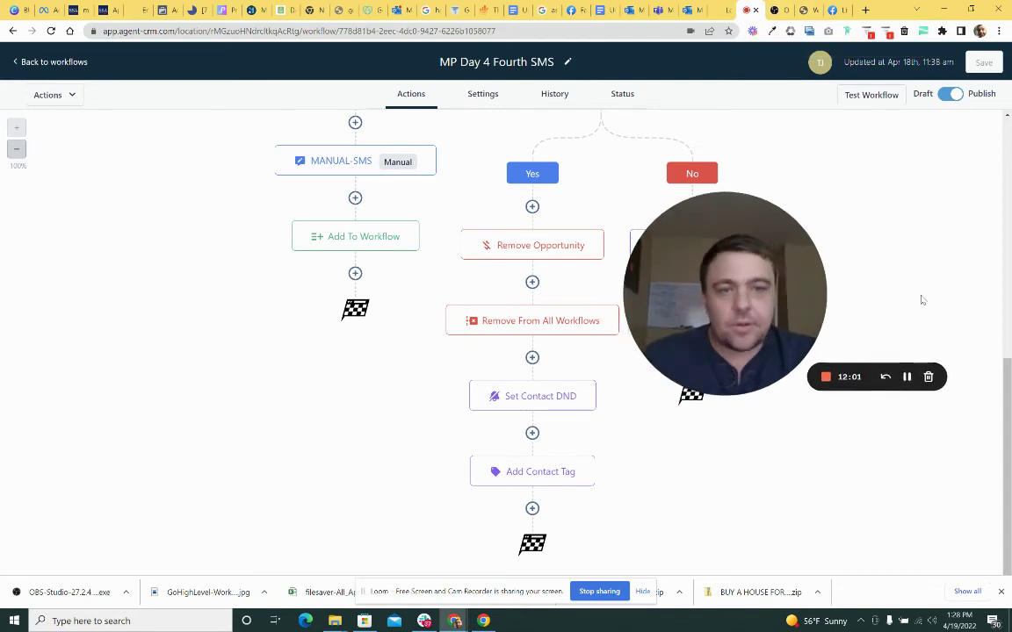